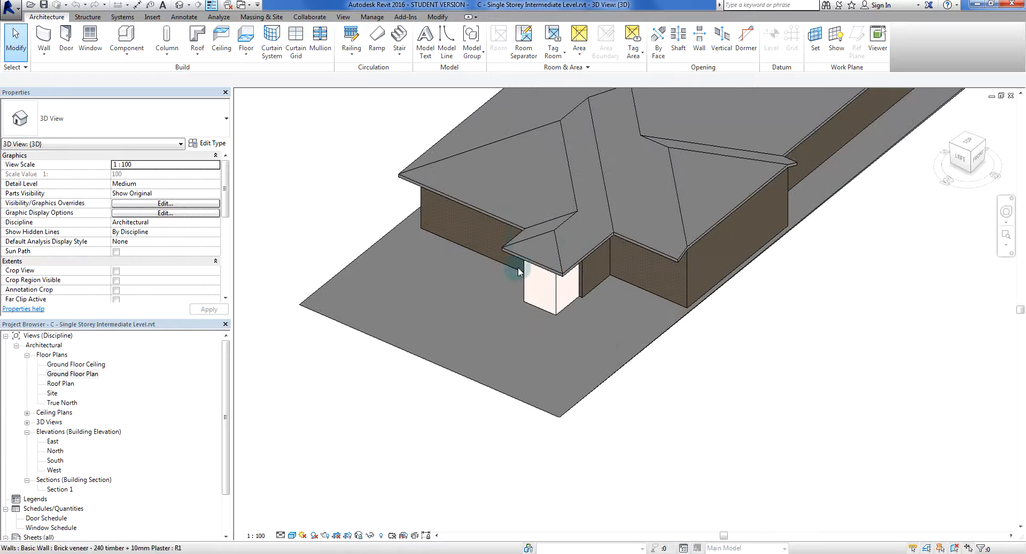
# - Open the Ground Floor Plan view
pyautogui.scroll(-2, 529, 287)
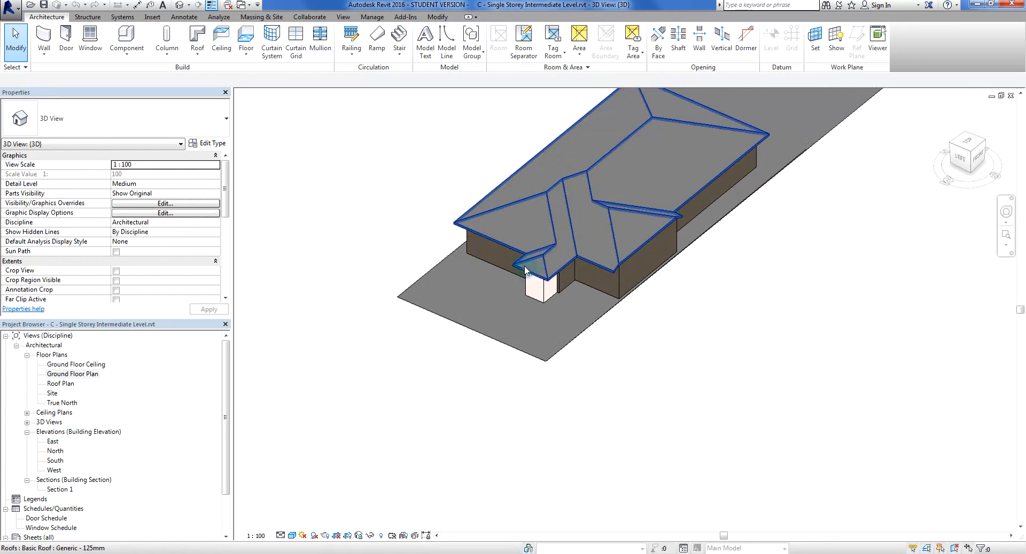
pyautogui.keyDown('shift'); pyautogui.moveTo(415, 346); pyautogui.dragTo(334, 363, button='middle'); pyautogui.keyUp('shift')
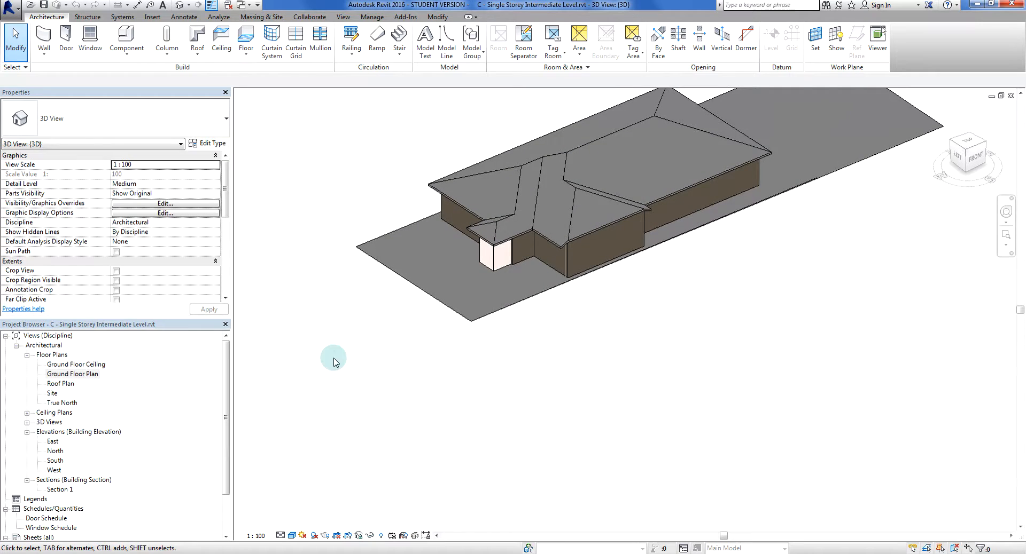
pyautogui.doubleClick(64, 374)
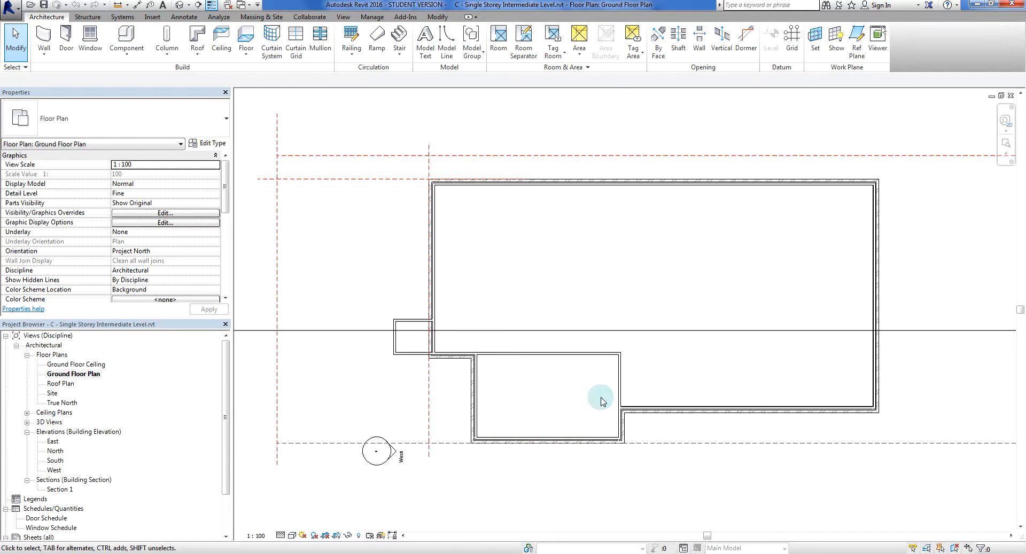
# - Examine the ground floor plan around the small western enclosure and the rectangular room at the building's southwest
pyautogui.scroll(3, 600, 399)
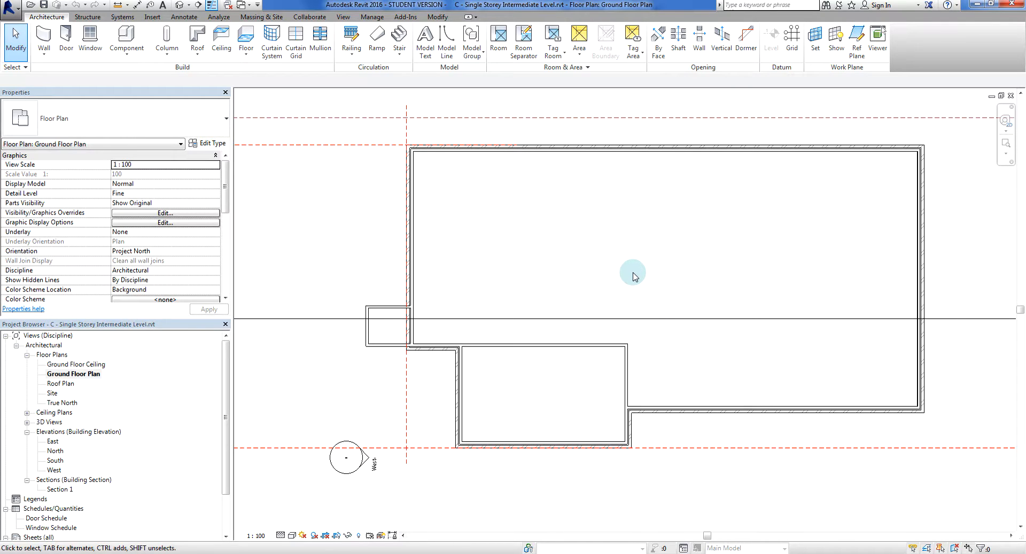
pyautogui.scroll(2, 593, 412)
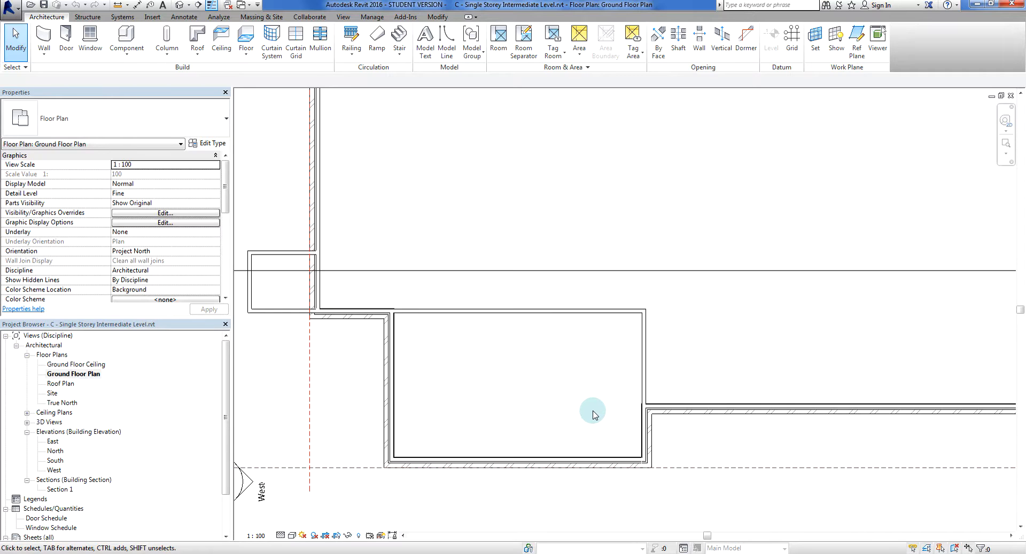
pyautogui.scroll(2, 500, 436)
pyautogui.scroll(-1, 496, 436)
pyautogui.moveTo(497, 435); pyautogui.dragTo(557, 431, button='middle')
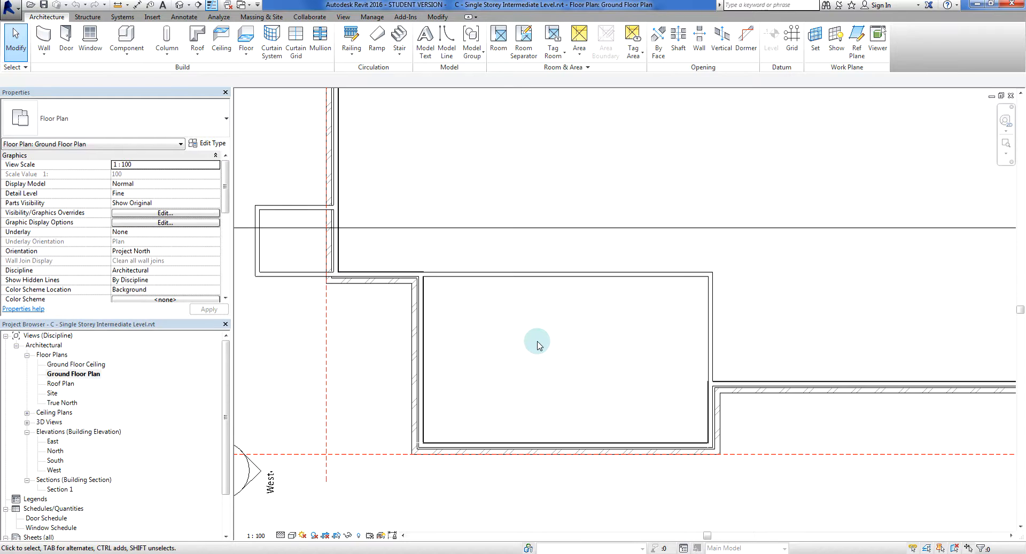
pyautogui.scroll(-2, 534, 348)
pyautogui.moveTo(545, 350); pyautogui.dragTo(556, 395, button='middle')
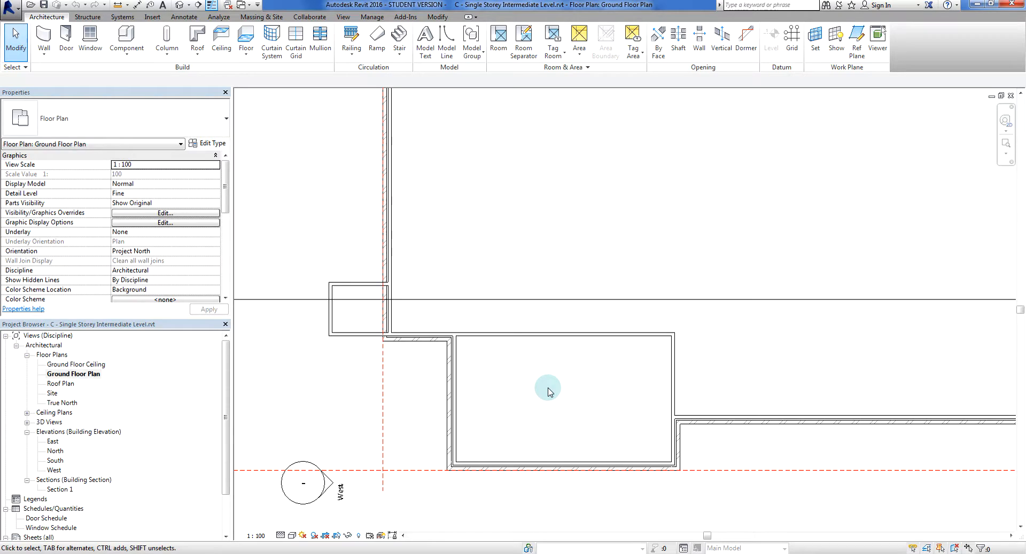
pyautogui.moveTo(560, 395)
pyautogui.mouseDown(button='middle')
pyautogui.moveTo(589, 403)
pyautogui.moveTo(557, 394)
pyautogui.mouseUp(button='middle')
pyautogui.scroll(-2, 564, 400)
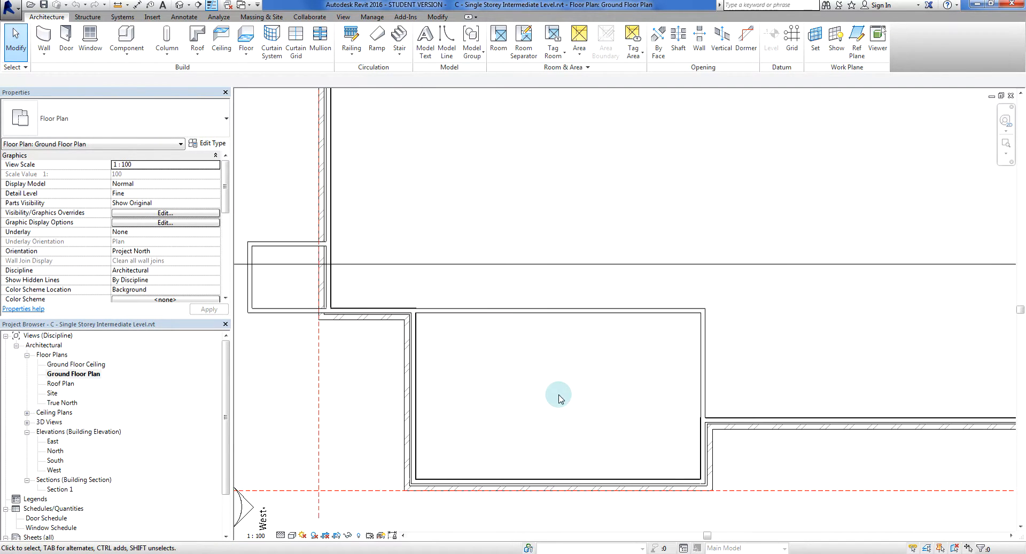
pyautogui.scroll(2, 561, 400)
pyautogui.scroll(-1, 559, 397)
pyautogui.moveTo(559, 398); pyautogui.dragTo(591, 410, button='middle')
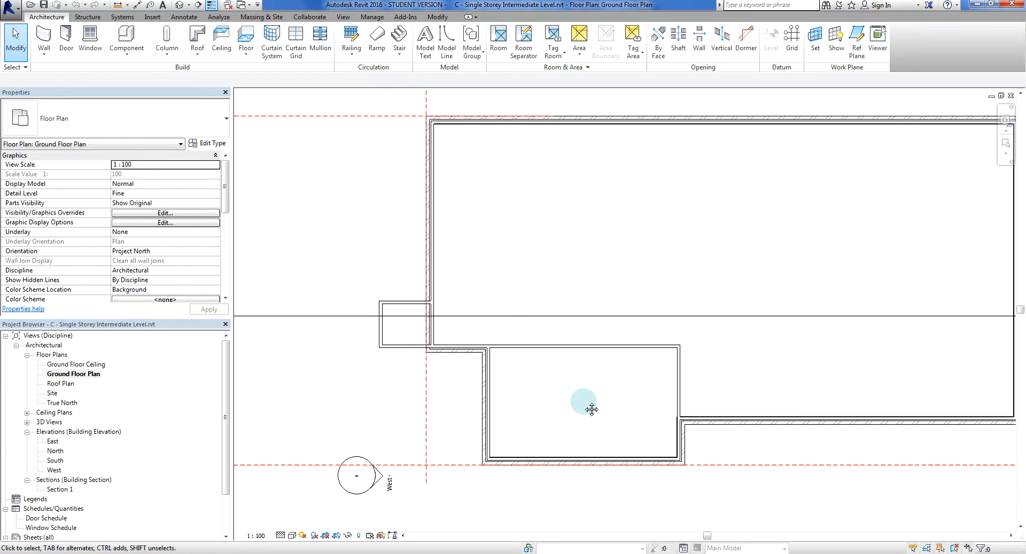
pyautogui.scroll(1, 587, 407)
pyautogui.click(567, 328)
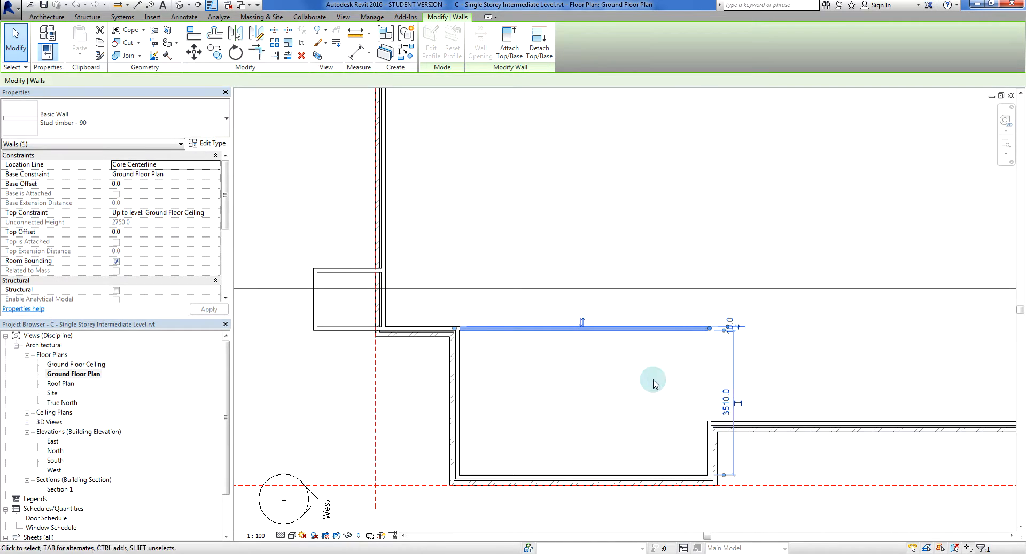
pyautogui.click(726, 402)
pyautogui.press('Escape')
pyautogui.press('Escape')
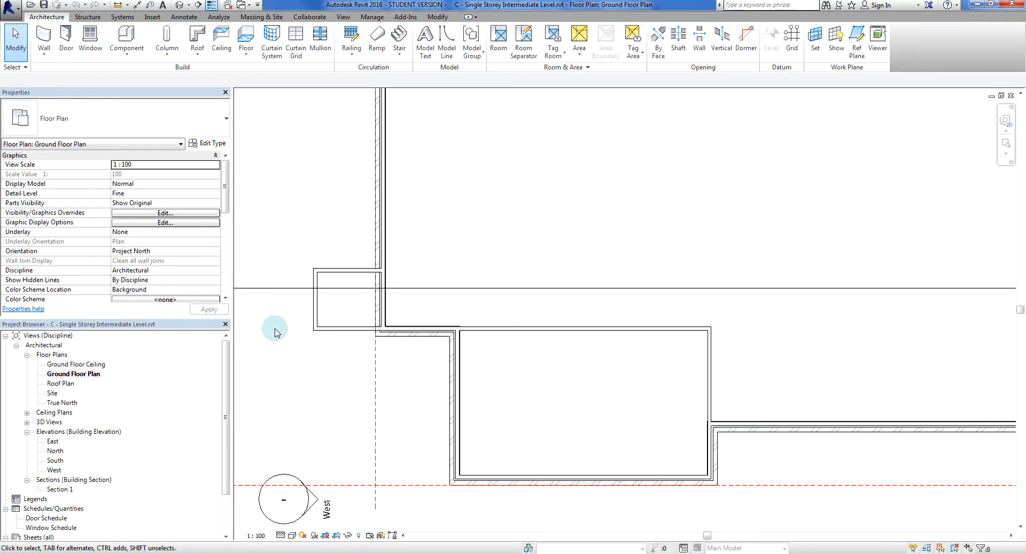
# - Move the southern room's upper wall, the adjoining short brick veneer wall and the three small enclosure walls 2000 mm vertically upward in plan
pyautogui.moveTo(307, 339); pyautogui.dragTo(355, 343, button='middle')
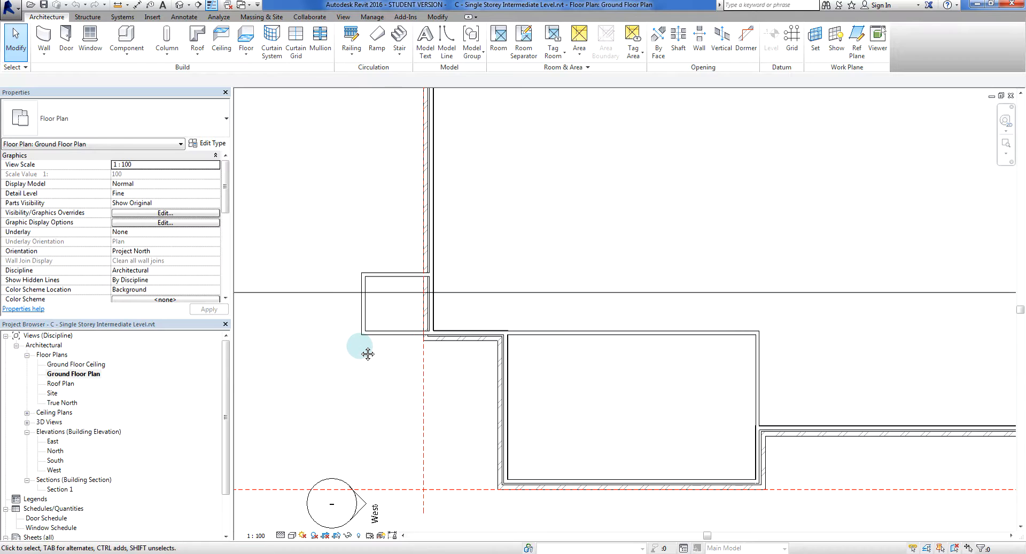
pyautogui.click(540, 337)
pyautogui.keyDown('ctrl'); pyautogui.click(456, 342); pyautogui.keyUp('ctrl')
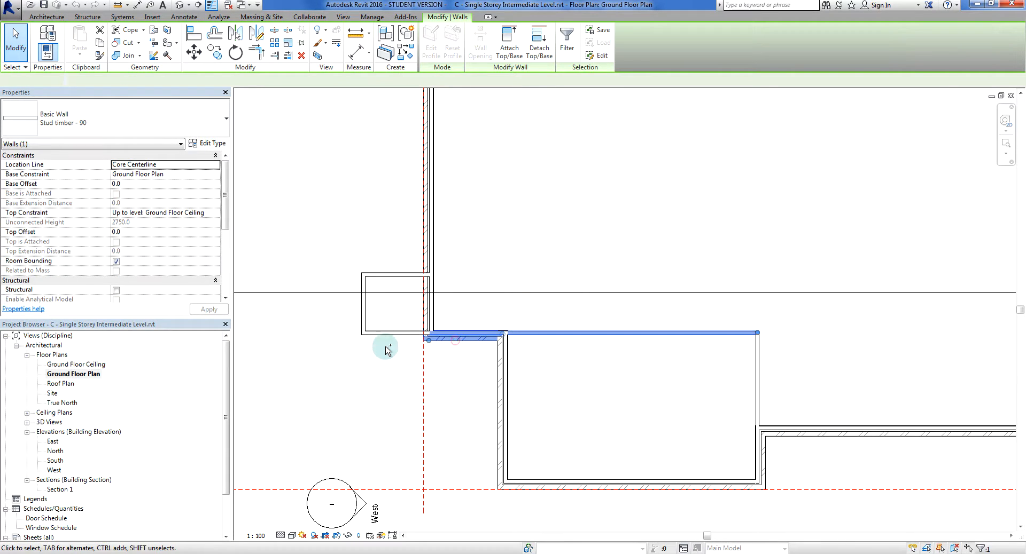
pyautogui.keyDown('ctrl'); pyautogui.click(380, 335); pyautogui.keyUp('ctrl')
pyautogui.keyDown('ctrl'); pyautogui.click(362, 318); pyautogui.keyUp('ctrl')
pyautogui.keyDown('ctrl'); pyautogui.click(381, 276); pyautogui.keyUp('ctrl')
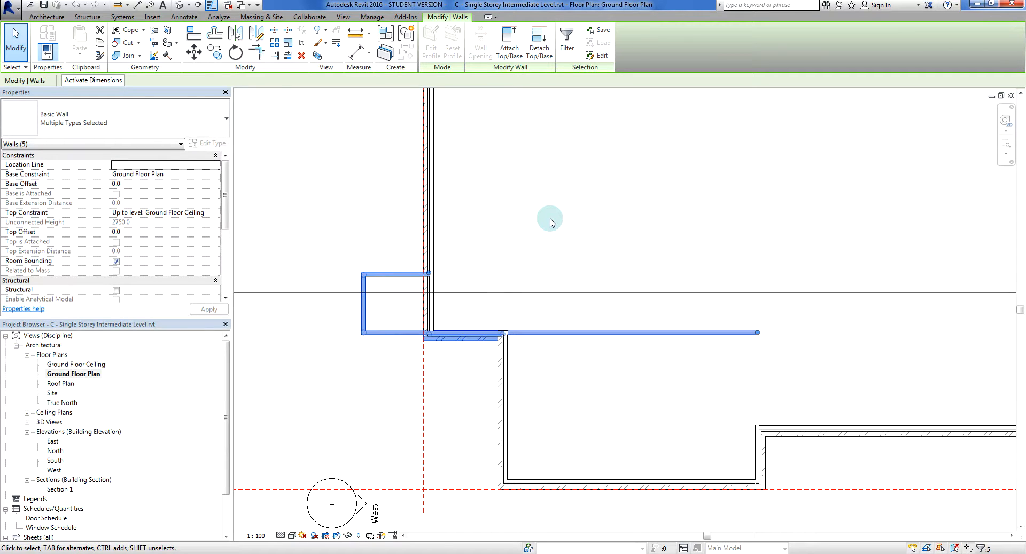
pyautogui.click(195, 54)
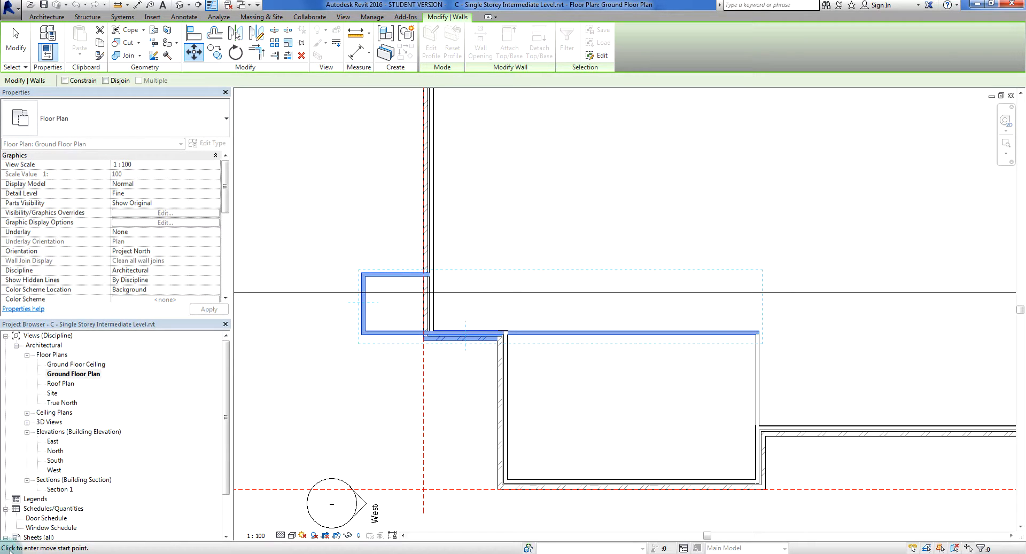
pyautogui.click(654, 245)
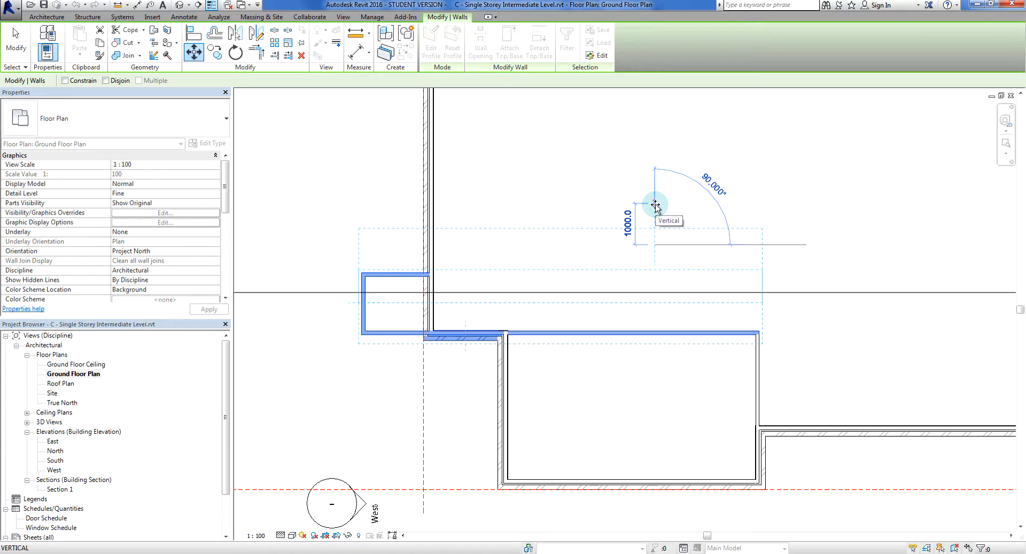
pyautogui.write('2000')
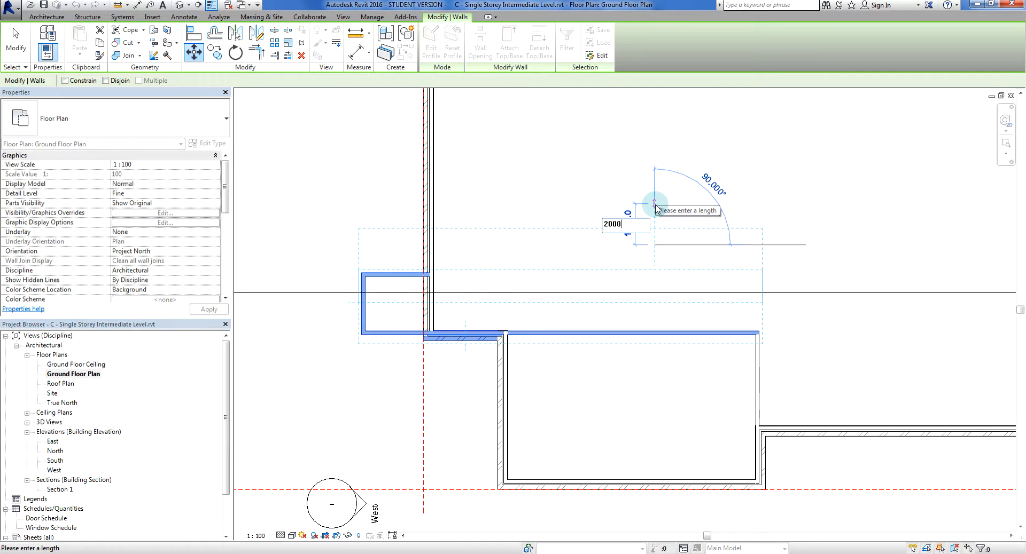
pyautogui.press('Return')
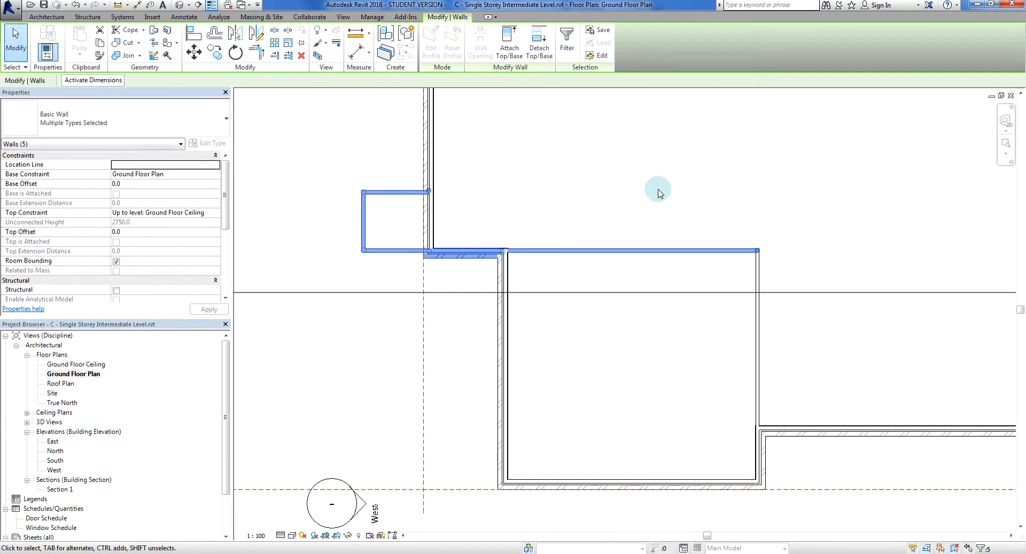
pyautogui.press('Escape')
# - Measure the vertical distance from the small enclosure's upper wall to the inner face of the building's north wall
pyautogui.scroll(-1, 657, 193)
pyautogui.scroll(-2, 657, 194)
pyautogui.moveTo(665, 201); pyautogui.dragTo(667, 308, button='middle')
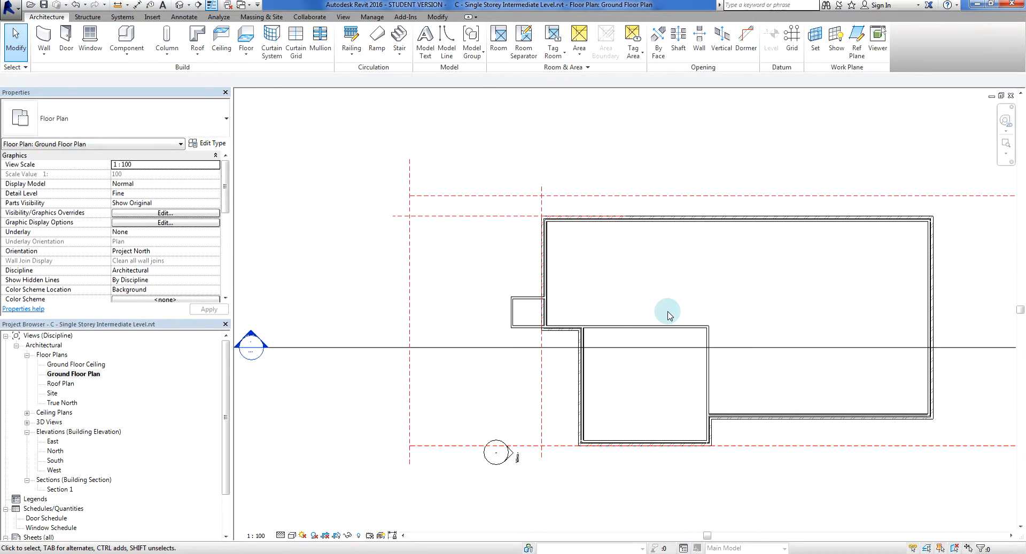
pyautogui.scroll(3, 642, 317)
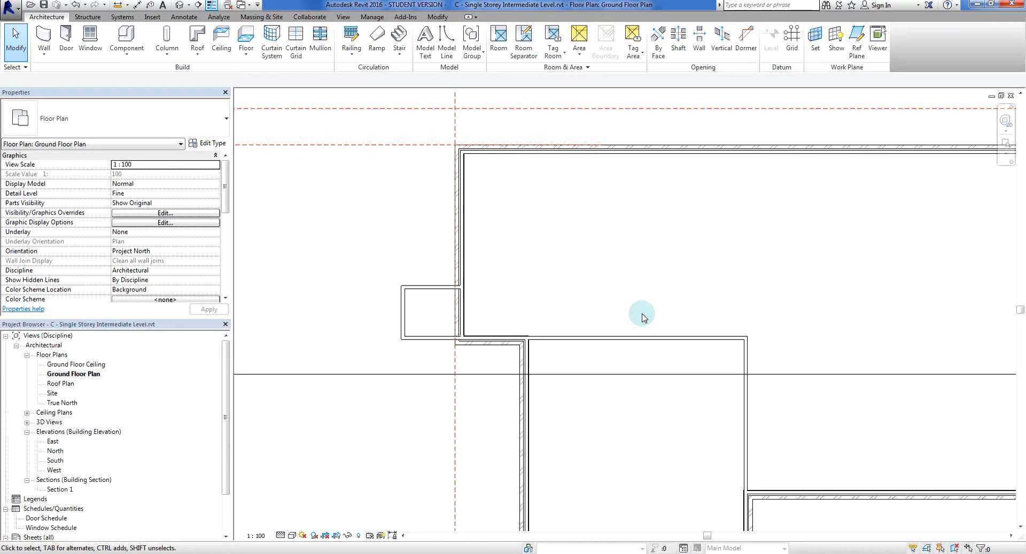
pyautogui.press('m')
pyautogui.press('e')
pyautogui.scroll(4, 420, 286)
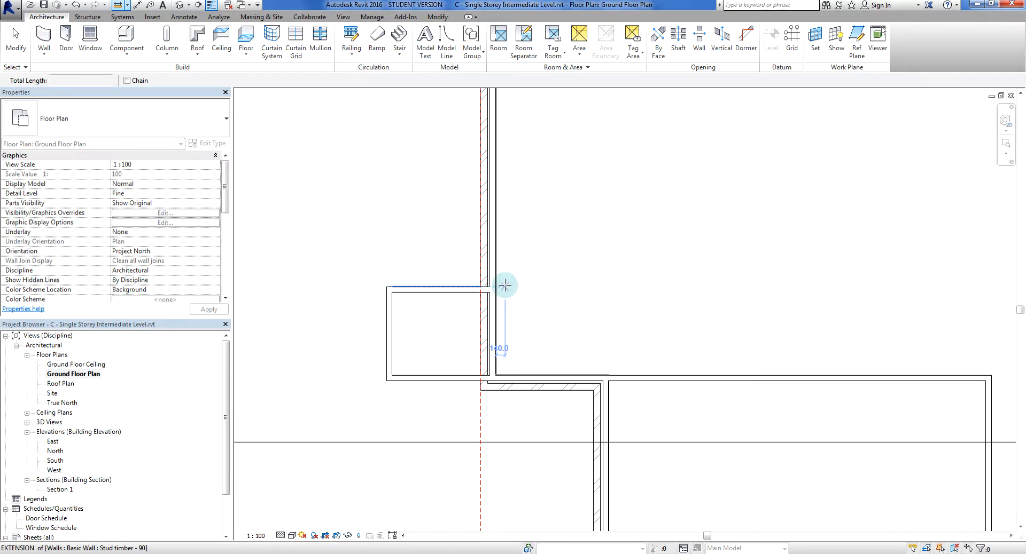
pyautogui.click(504, 285)
pyautogui.scroll(-1, 511, 261)
pyautogui.moveTo(511, 260); pyautogui.dragTo(499, 361, button='middle')
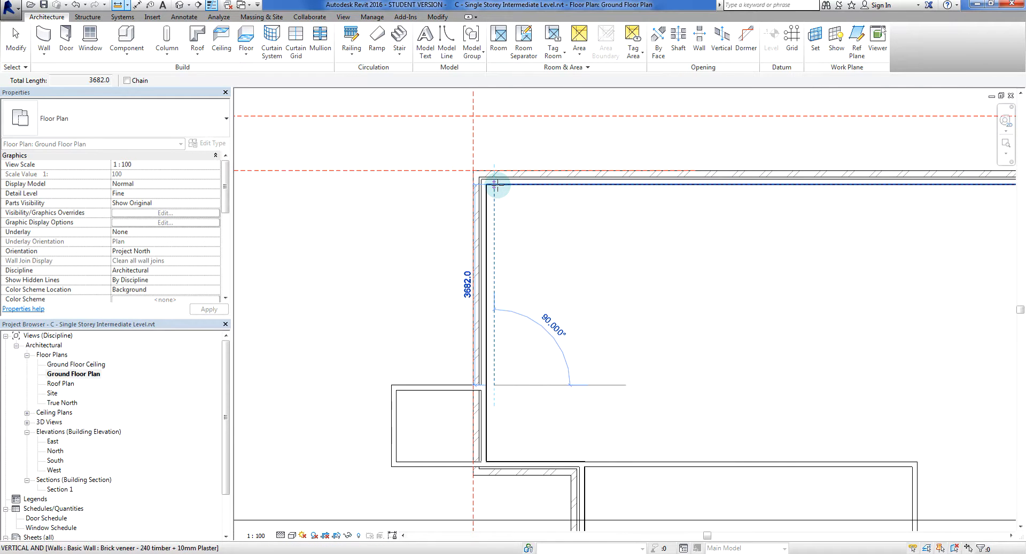
pyautogui.press('Escape')
pyautogui.press('Escape')
# - Undo the 2000 mm move of the five walls
pyautogui.scroll(-5, 521, 267)
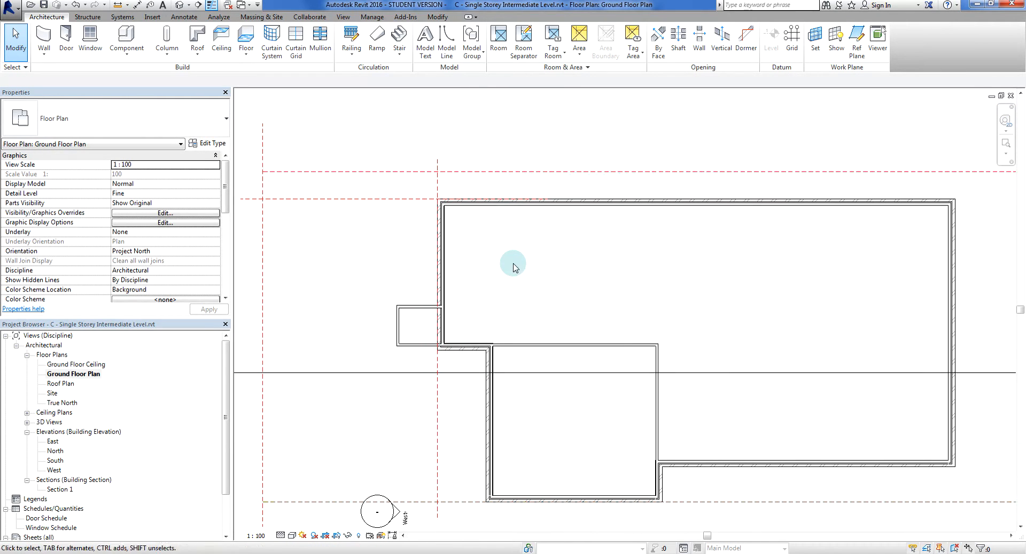
pyautogui.scroll(-3, 556, 332)
pyautogui.scroll(5, 556, 360)
pyautogui.scroll(-3, 559, 363)
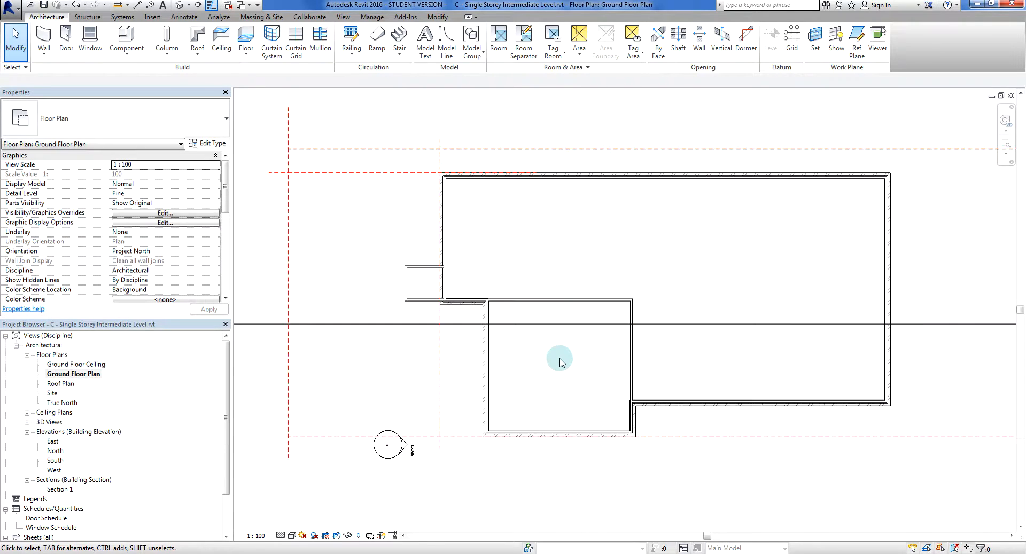
pyautogui.scroll(1, 559, 364)
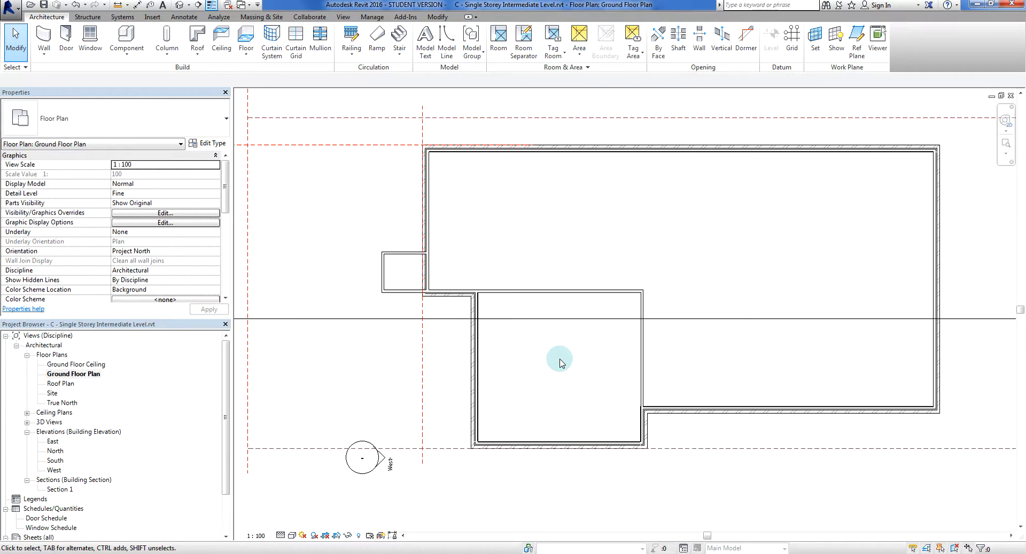
pyautogui.scroll(2, 559, 363)
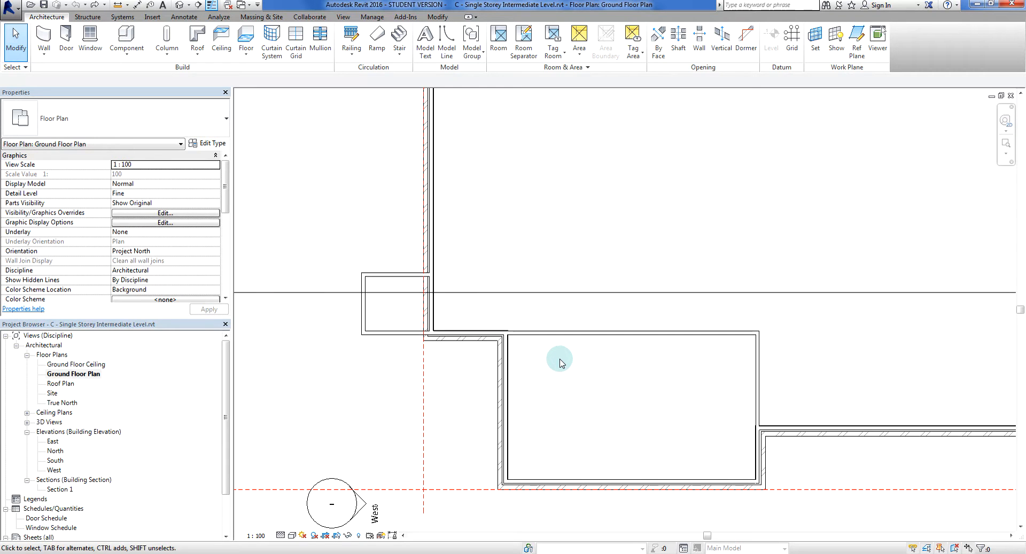
pyautogui.scroll(-2, 556, 363)
pyautogui.moveTo(556, 363); pyautogui.dragTo(540, 359, button='middle')
pyautogui.scroll(2, 549, 378)
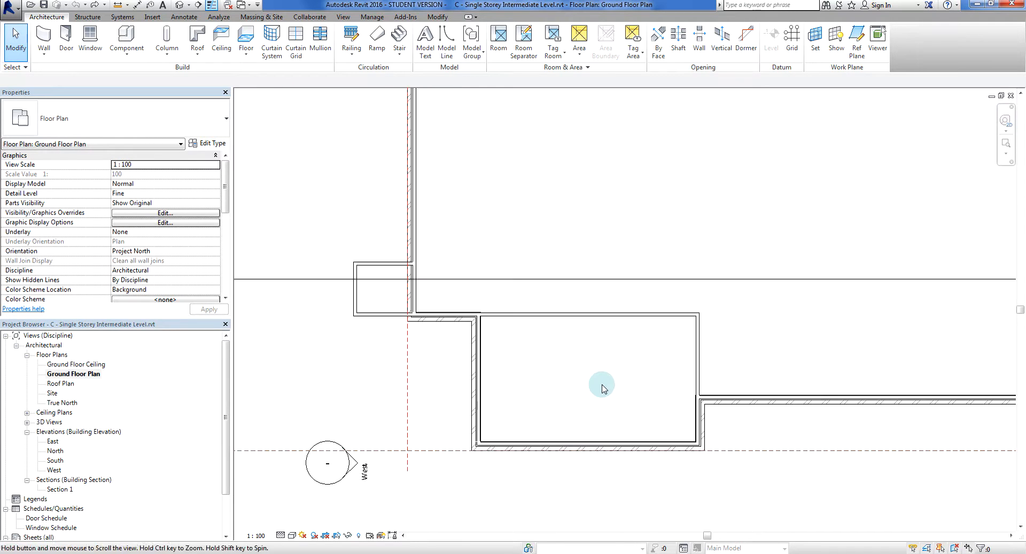
pyautogui.moveTo(653, 408); pyautogui.dragTo(624, 378, button='middle')
pyautogui.scroll(2, 635, 381)
pyautogui.scroll(-3, 635, 381)
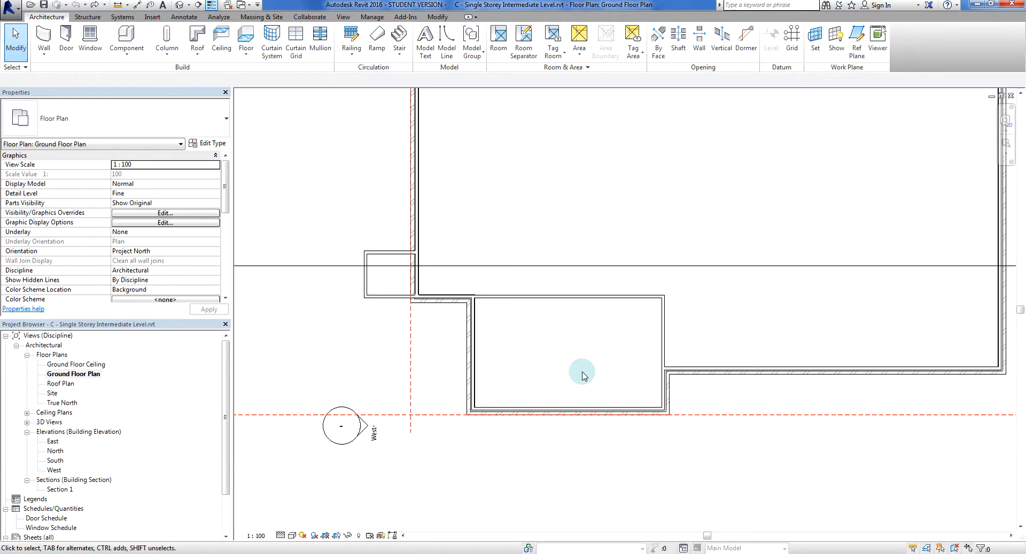
# - Draw a horizontal Boundary-style detail line about 2100 mm long from the southern room's lower inner wall face outward past its east wall
pyautogui.press('d')
pyautogui.press('l')
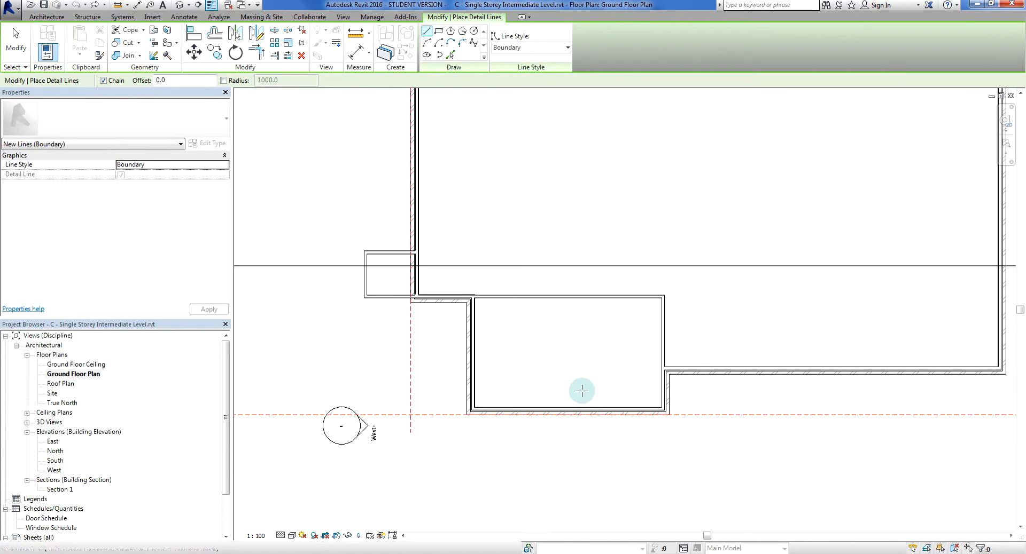
pyautogui.scroll(2, 647, 420)
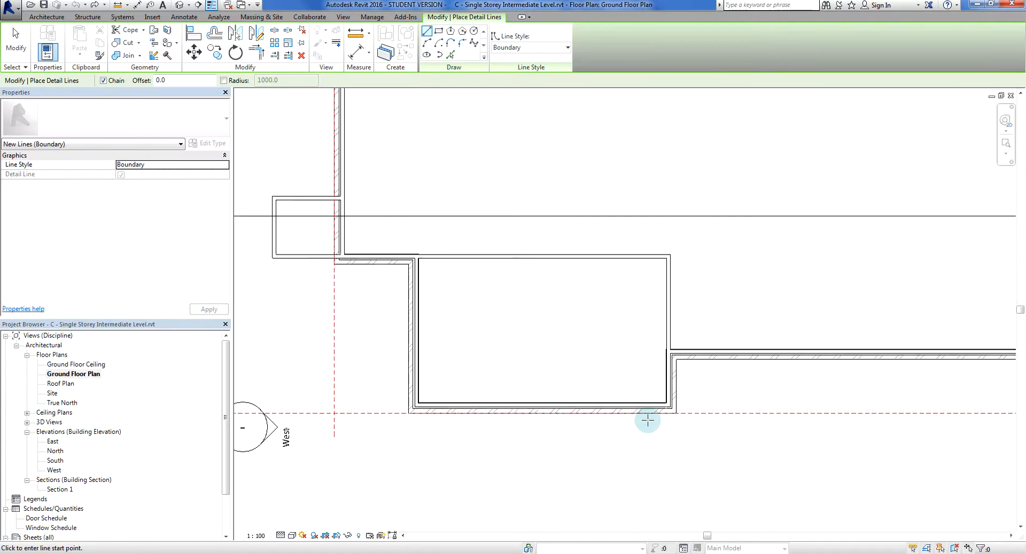
pyautogui.scroll(5, 648, 420)
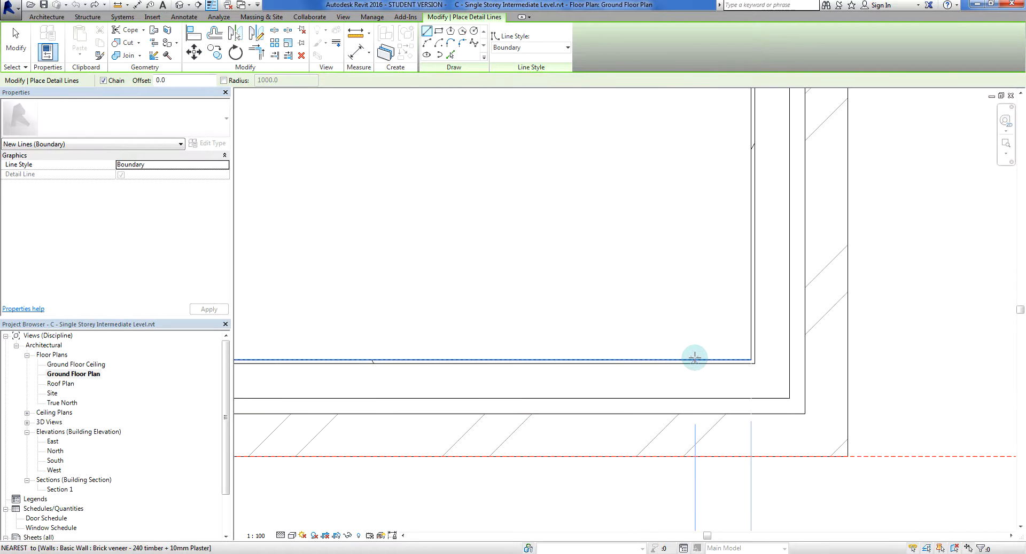
pyautogui.click(694, 360)
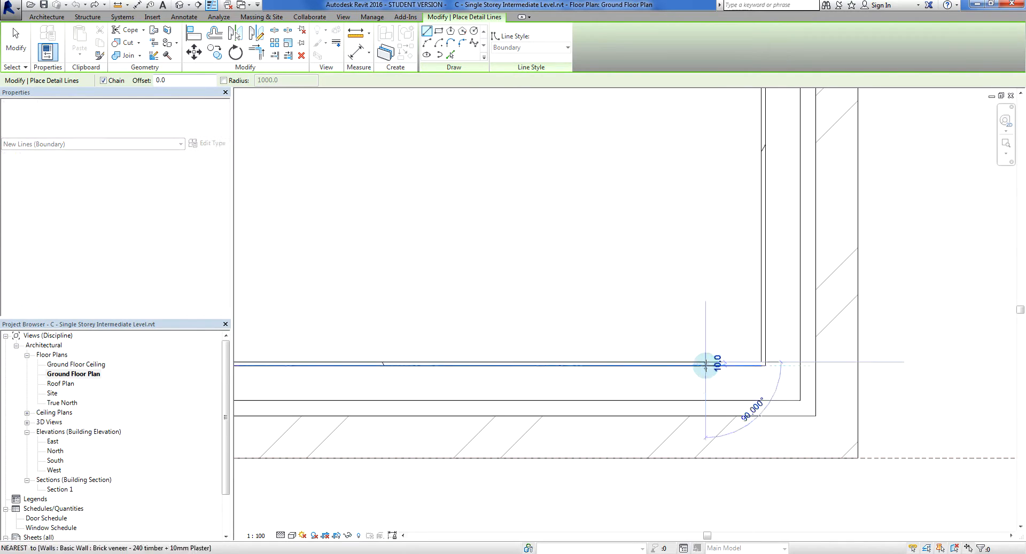
pyautogui.scroll(-4, 710, 359)
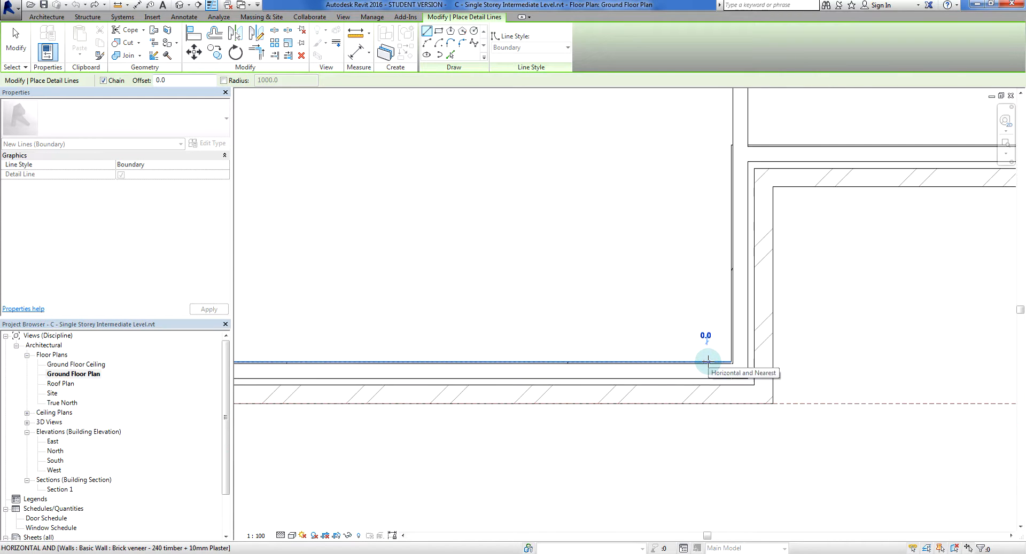
pyautogui.click(906, 363)
pyautogui.press('Escape')
pyautogui.press('Escape')
pyautogui.moveTo(900, 381); pyautogui.dragTo(679, 431, button='middle')
pyautogui.scroll(-2, 776, 392)
pyautogui.scroll(1, 668, 438)
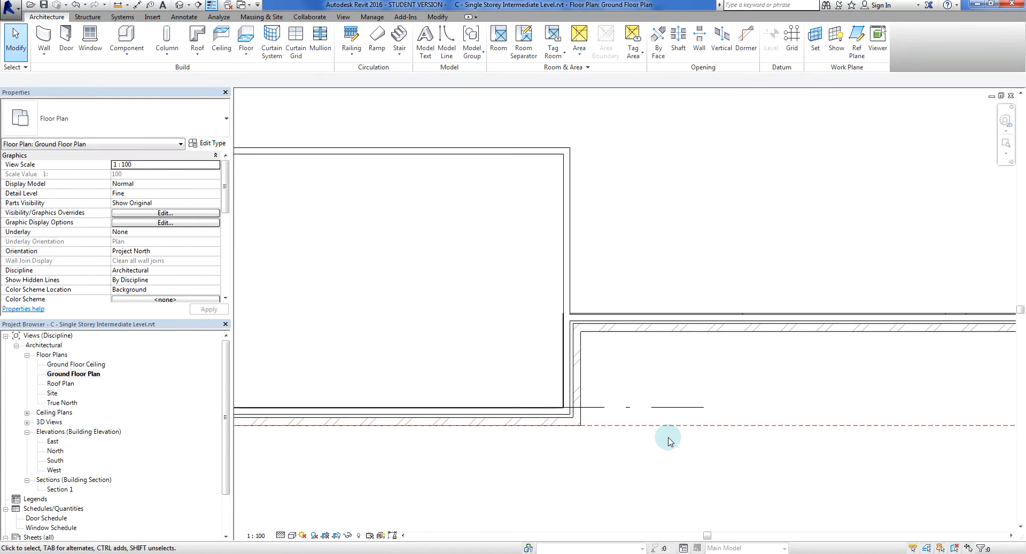
pyautogui.click(672, 409)
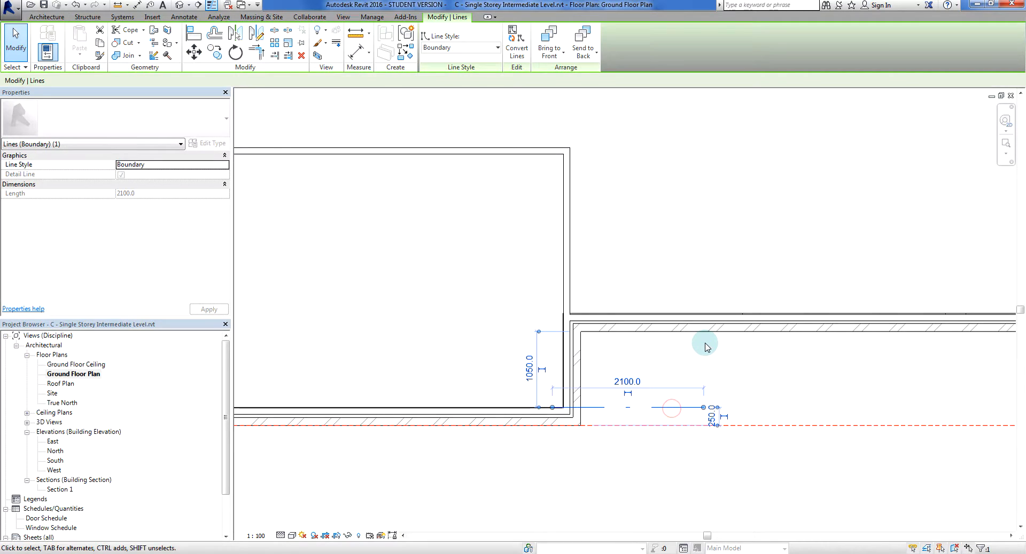
# - Offset a copy of the horizontal Boundary detail line 4450 mm vertically upward in plan
pyautogui.press('Escape')
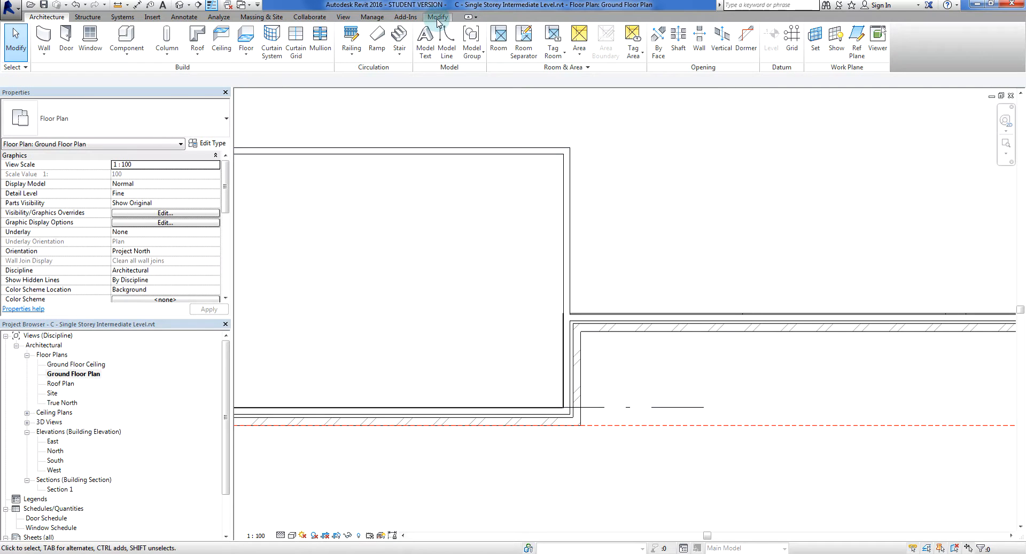
pyautogui.click(437, 17)
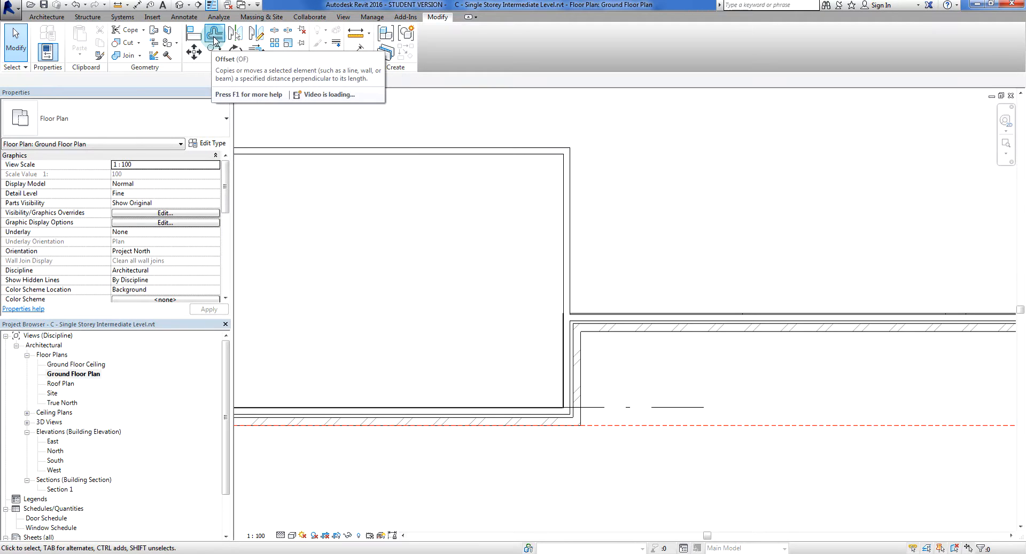
pyautogui.click(214, 36)
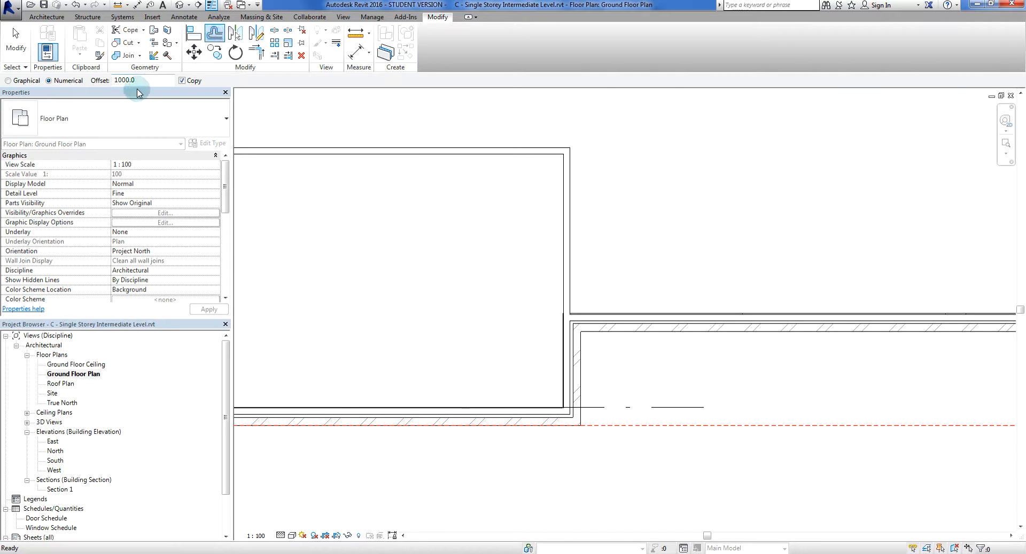
pyautogui.moveTo(127, 81); pyautogui.dragTo(104, 81)
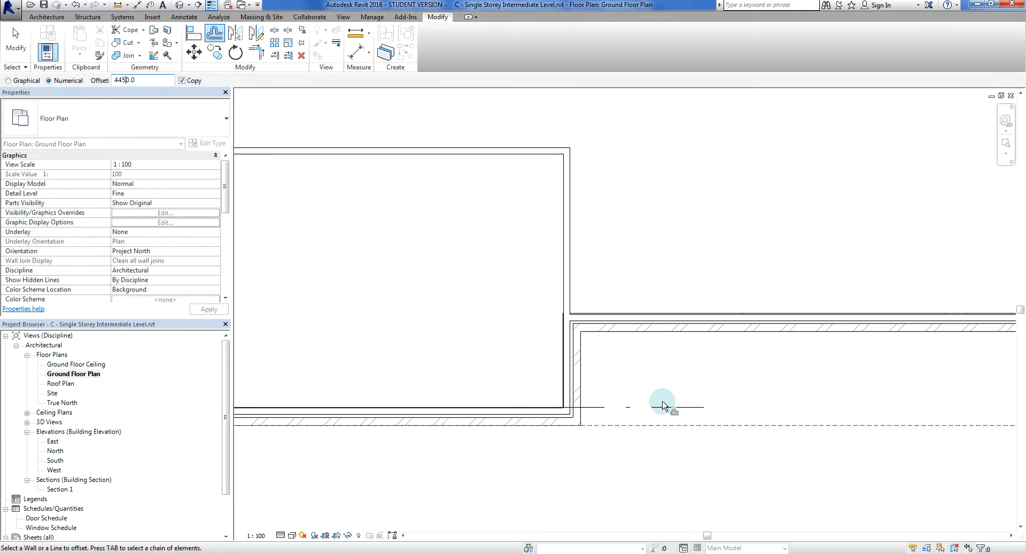
pyautogui.click(148, 81)
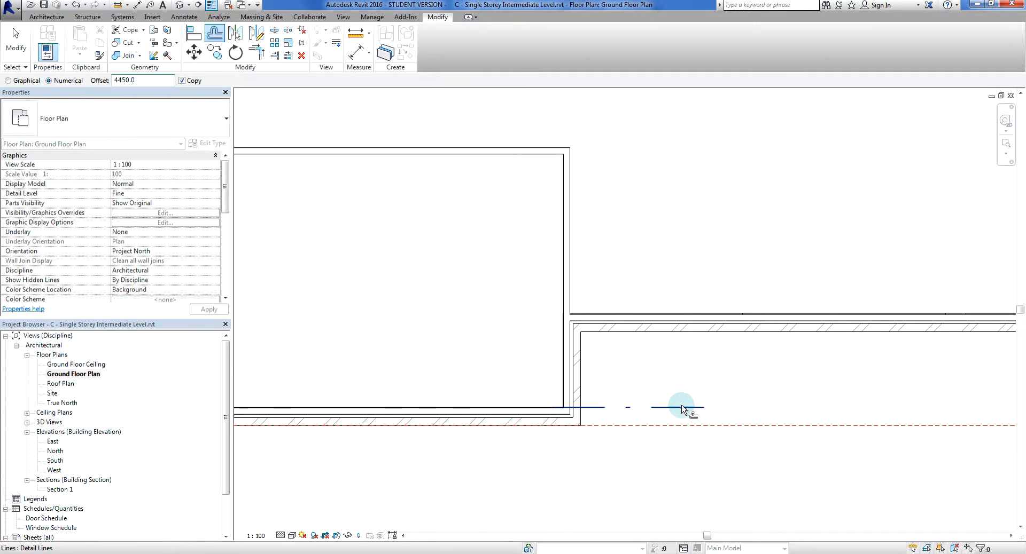
pyautogui.moveTo(710, 378); pyautogui.dragTo(711, 425, button='middle')
pyautogui.scroll(-1, 711, 425)
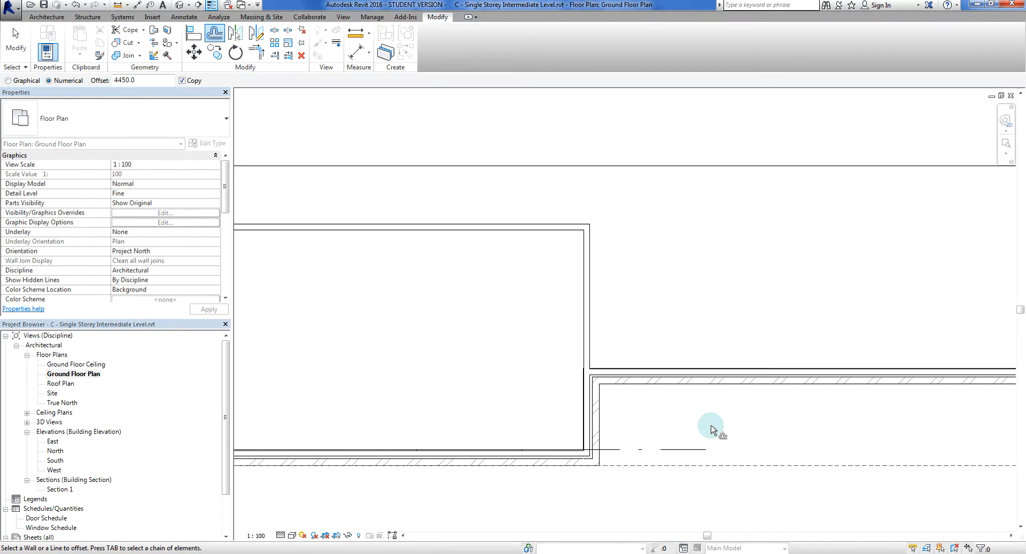
pyautogui.click(676, 451)
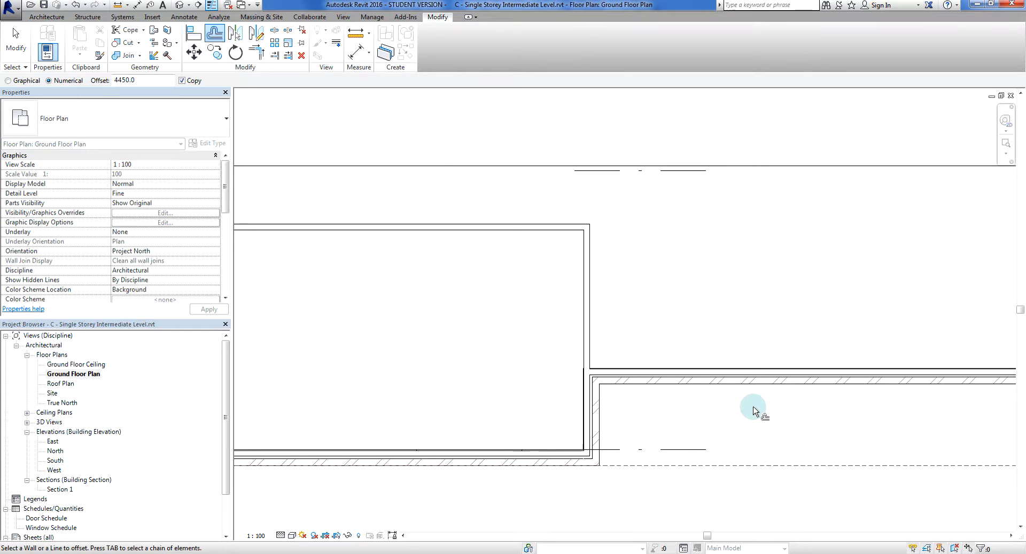
pyautogui.press('Escape')
# - Move the southern room's upper wall, adjoining brick veneer wall and three small enclosure walls upward, aligning the upper wall's lower face with the offset reference line
pyautogui.scroll(-1, 460, 315)
pyautogui.moveTo(460, 315); pyautogui.dragTo(604, 363, button='middle')
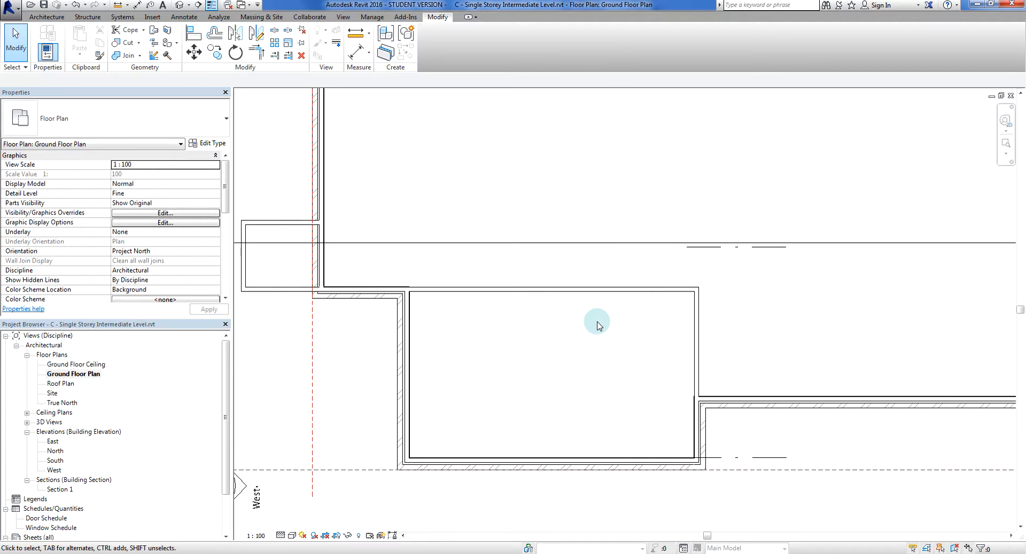
pyautogui.scroll(3, 622, 277)
pyautogui.scroll(-2, 636, 351)
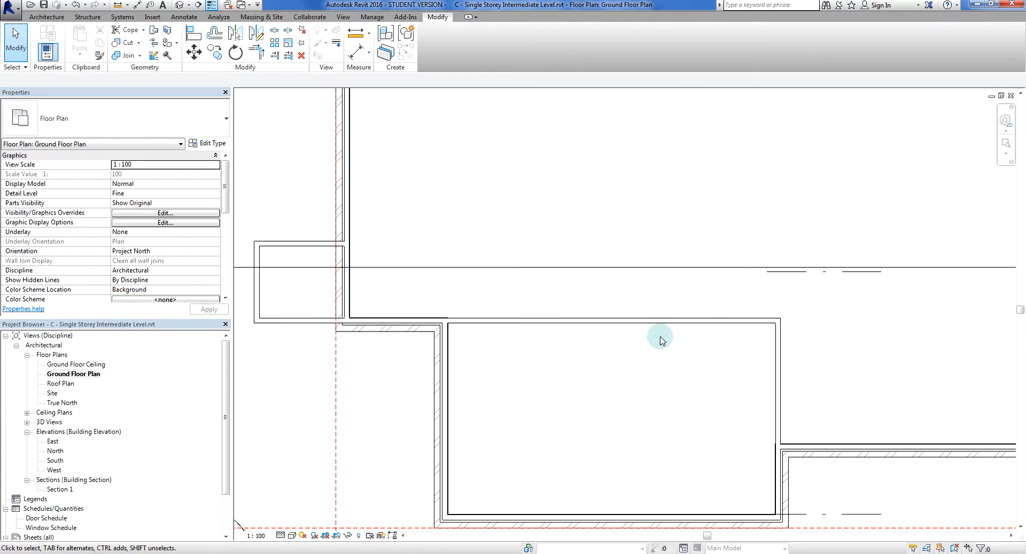
pyautogui.click(544, 319)
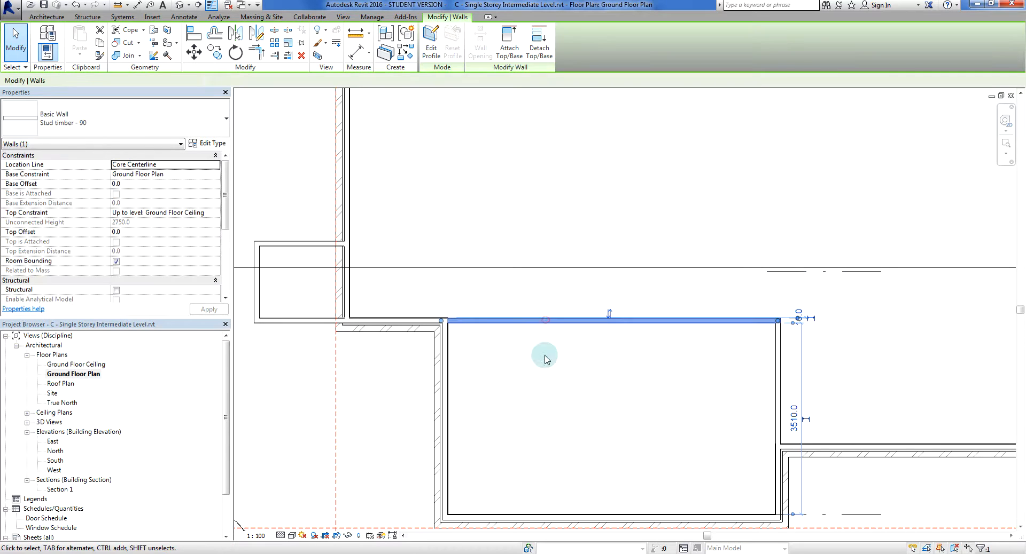
pyautogui.keyDown('ctrl'); pyautogui.click(392, 336); pyautogui.keyUp('ctrl')
pyautogui.keyDown('ctrl'); pyautogui.click(274, 321); pyautogui.keyUp('ctrl')
pyautogui.keyDown('ctrl'); pyautogui.click(256, 284); pyautogui.keyUp('ctrl')
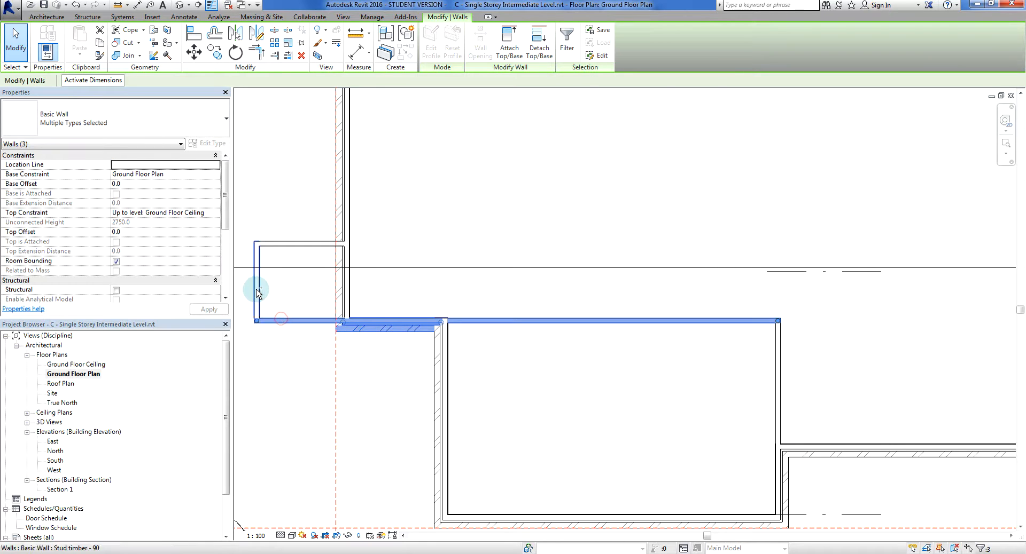
pyautogui.keyDown('ctrl'); pyautogui.click(283, 243); pyautogui.keyUp('ctrl')
pyautogui.moveTo(648, 374); pyautogui.dragTo(597, 395, button='middle')
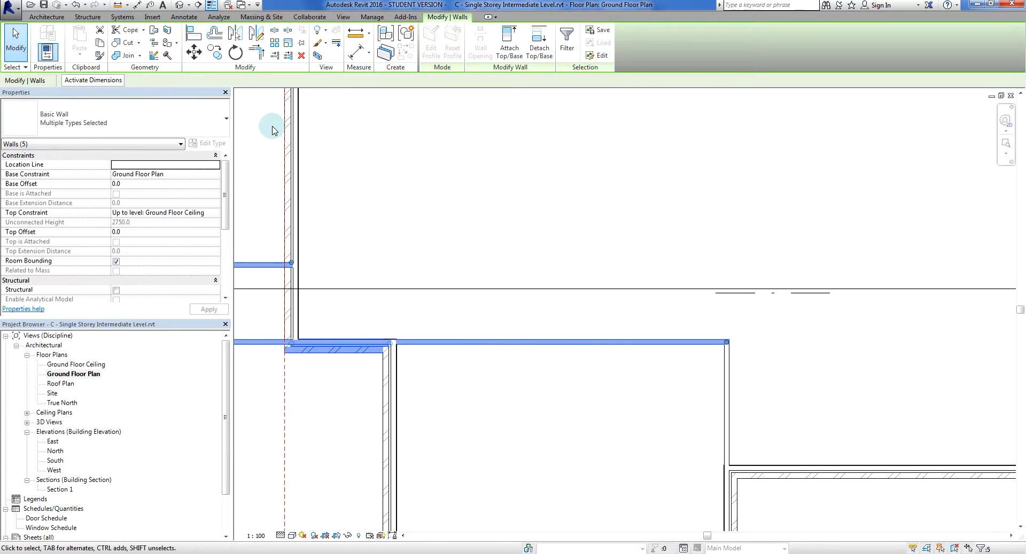
pyautogui.click(193, 51)
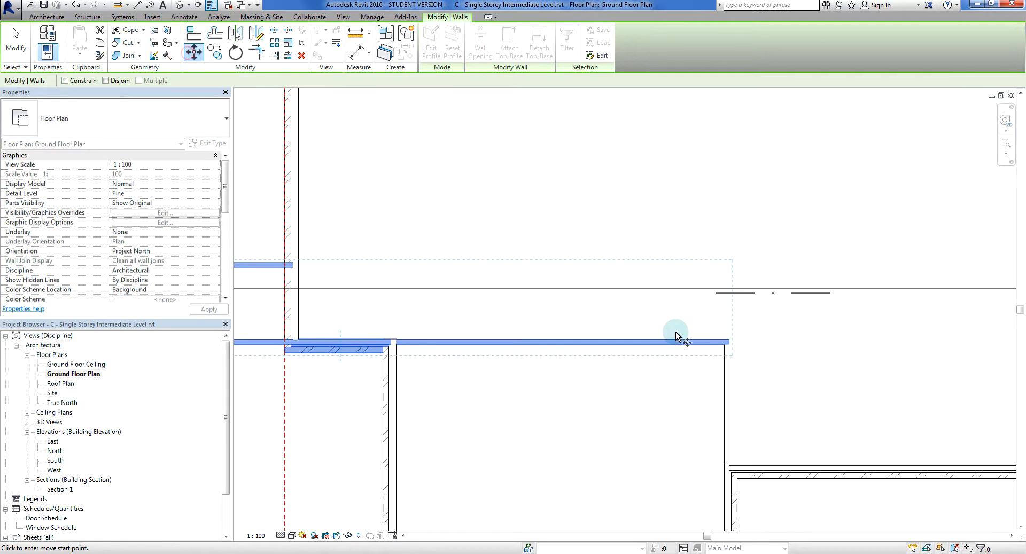
pyautogui.scroll(5, 684, 344)
pyautogui.scroll(1, 703, 365)
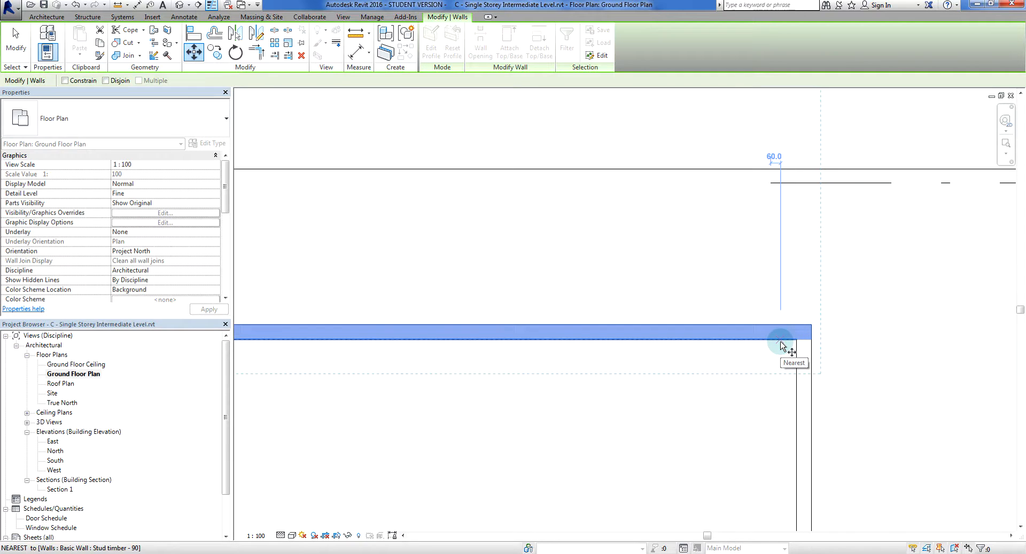
pyautogui.click(780, 345)
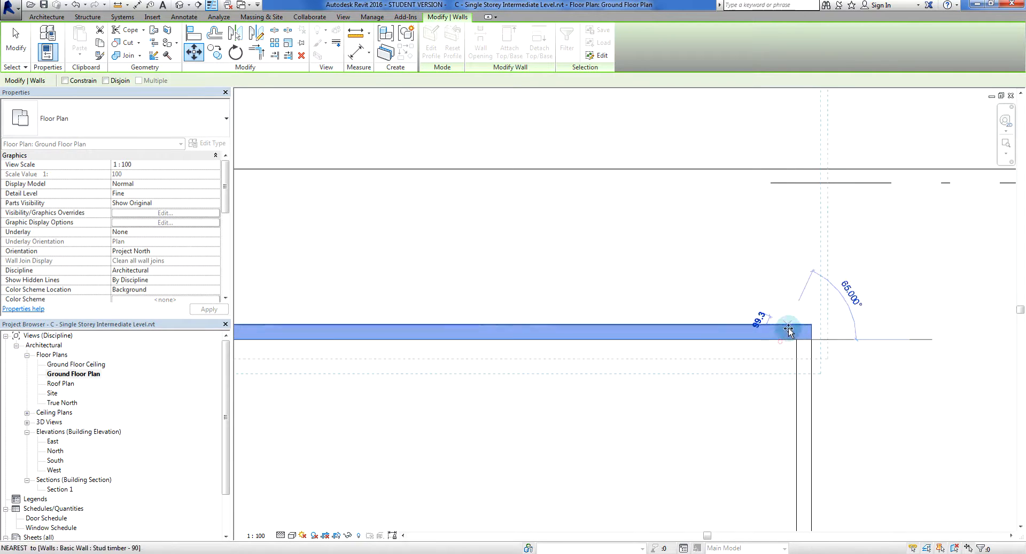
pyautogui.click(779, 184)
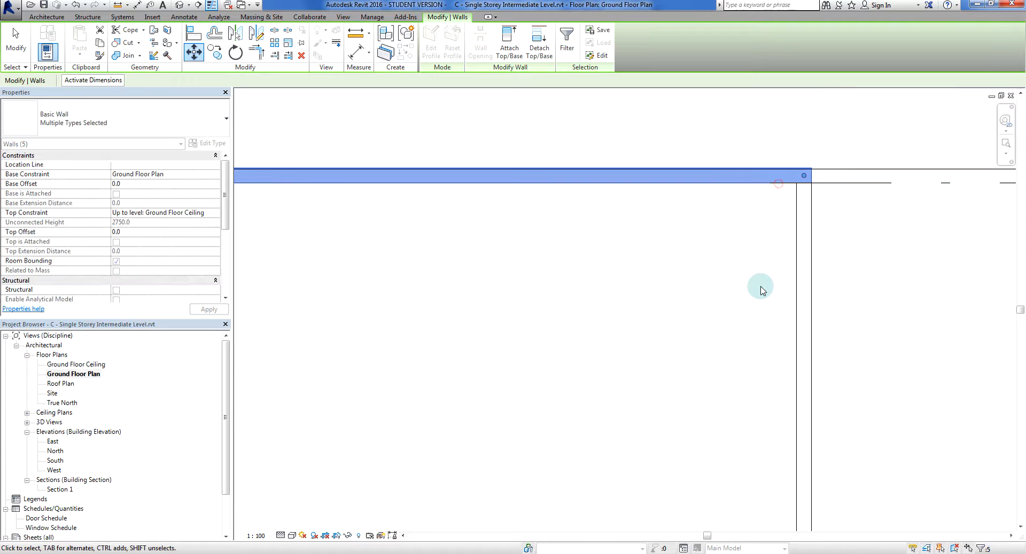
pyautogui.click(760, 286)
# - Delete the upper and lower Boundary-style reference lines beside the southern room
pyautogui.scroll(-3, 745, 353)
pyautogui.scroll(5, 668, 364)
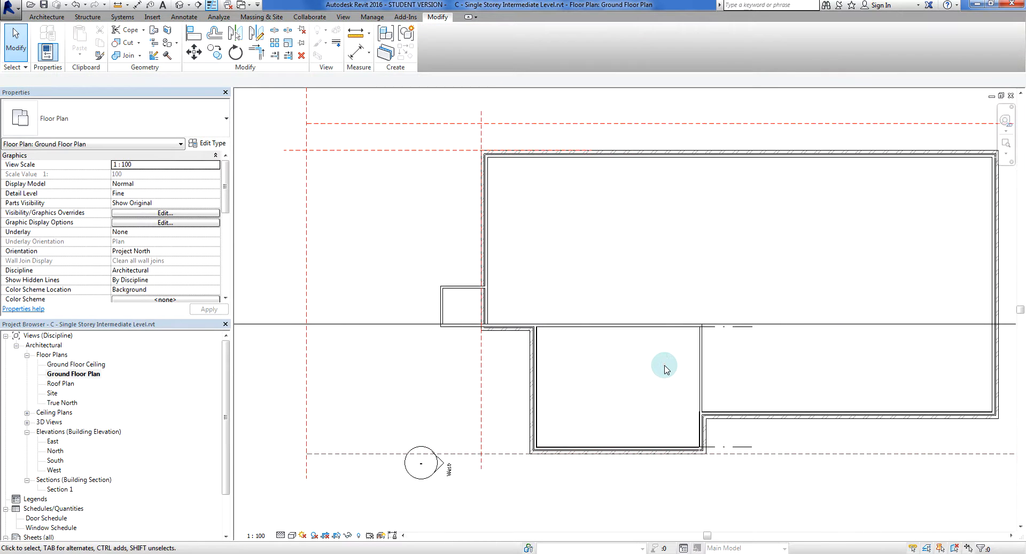
pyautogui.click(719, 305)
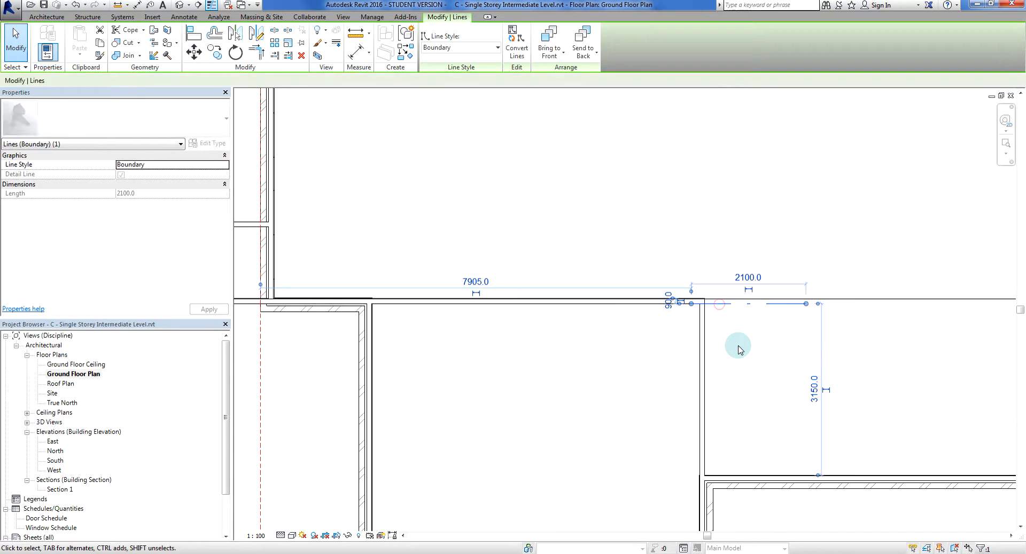
pyautogui.press('Delete')
pyautogui.scroll(-3, 740, 351)
pyautogui.scroll(2, 747, 409)
pyautogui.scroll(1, 747, 416)
pyautogui.click(747, 414)
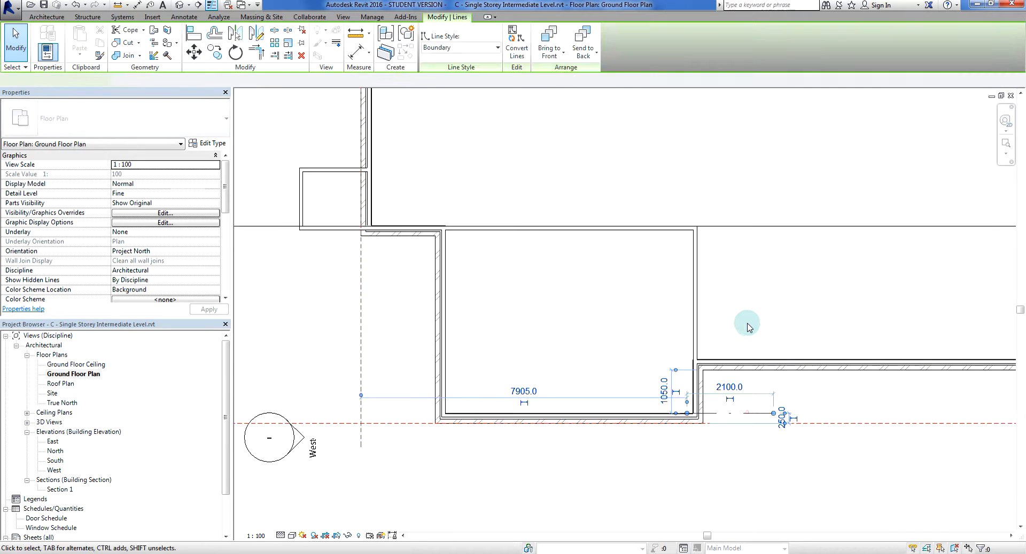
pyautogui.press('Delete')
# - Measure the southern room's vertical clear distance from its upper wall's inner face to its lower wall's inner face
pyautogui.scroll(-3, 740, 310)
pyautogui.scroll(2, 661, 312)
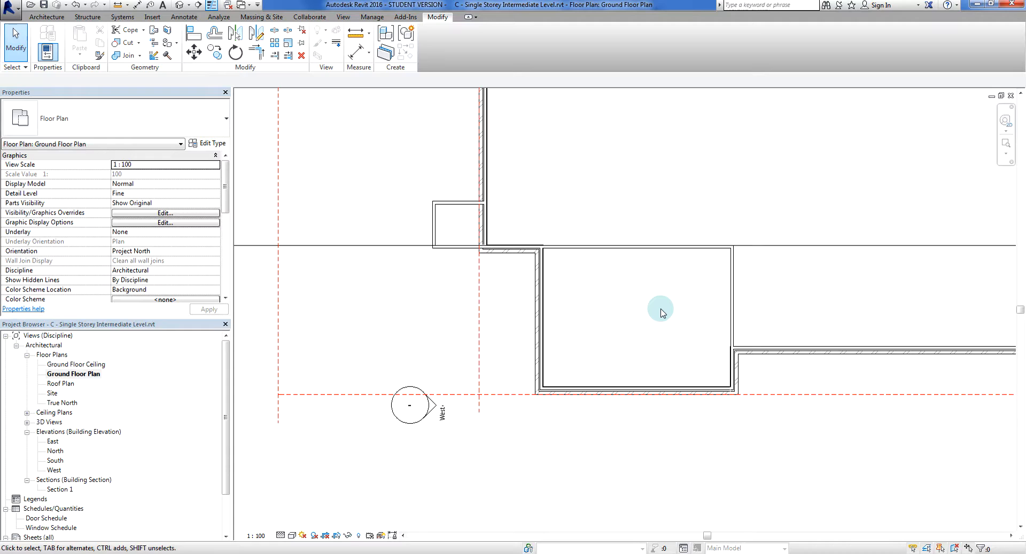
pyautogui.press('d')
pyautogui.press('l')
pyautogui.scroll(2, 663, 283)
pyautogui.click(620, 228)
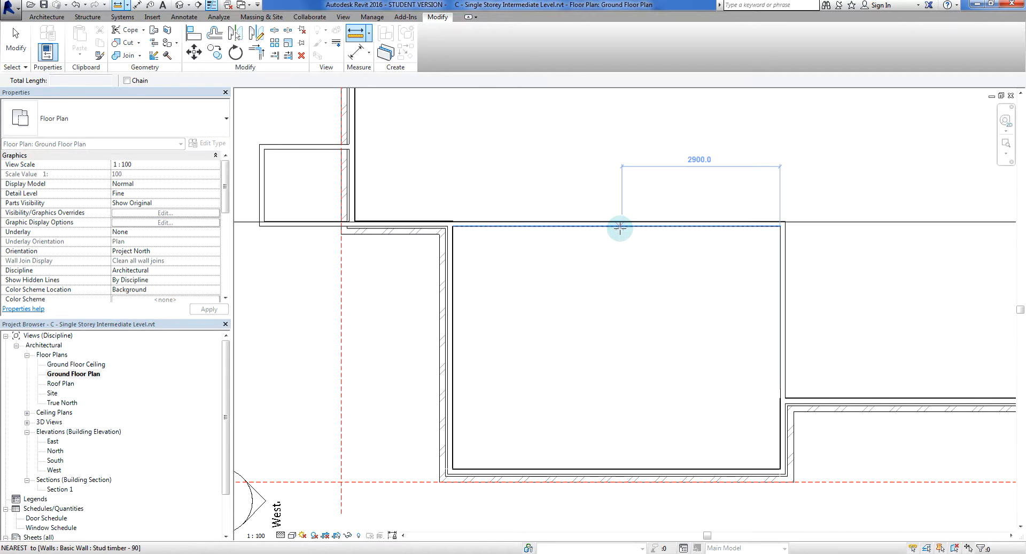
pyautogui.click(621, 468)
pyautogui.press('Escape')
pyautogui.scroll(-2, 584, 367)
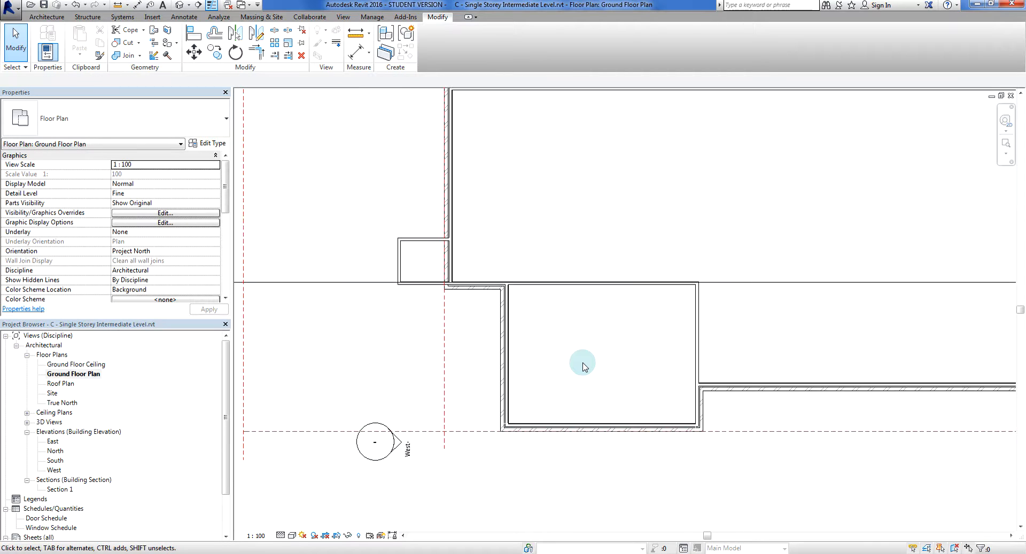
pyautogui.scroll(-2, 584, 366)
pyautogui.moveTo(584, 363); pyautogui.dragTo(646, 408, button='middle')
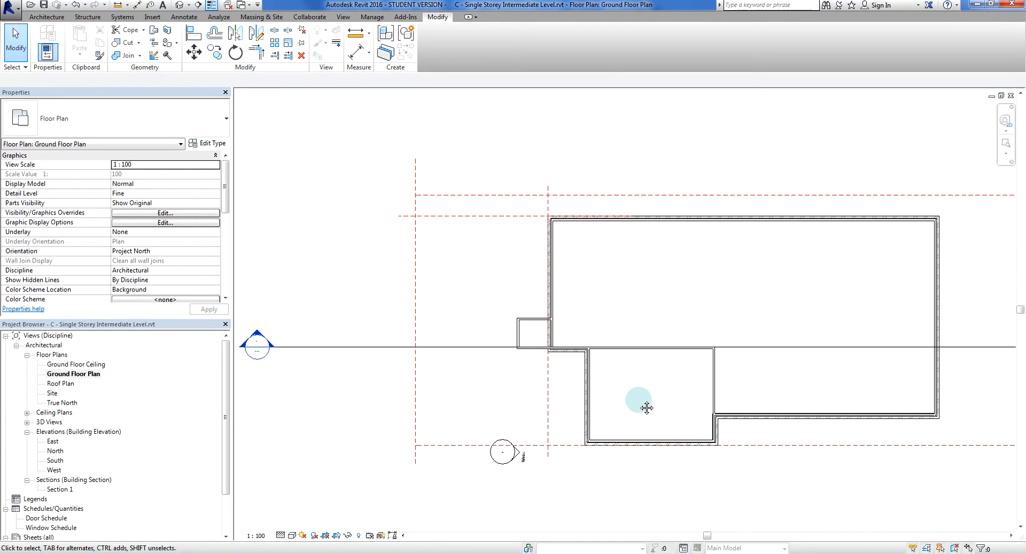
pyautogui.scroll(1, 644, 406)
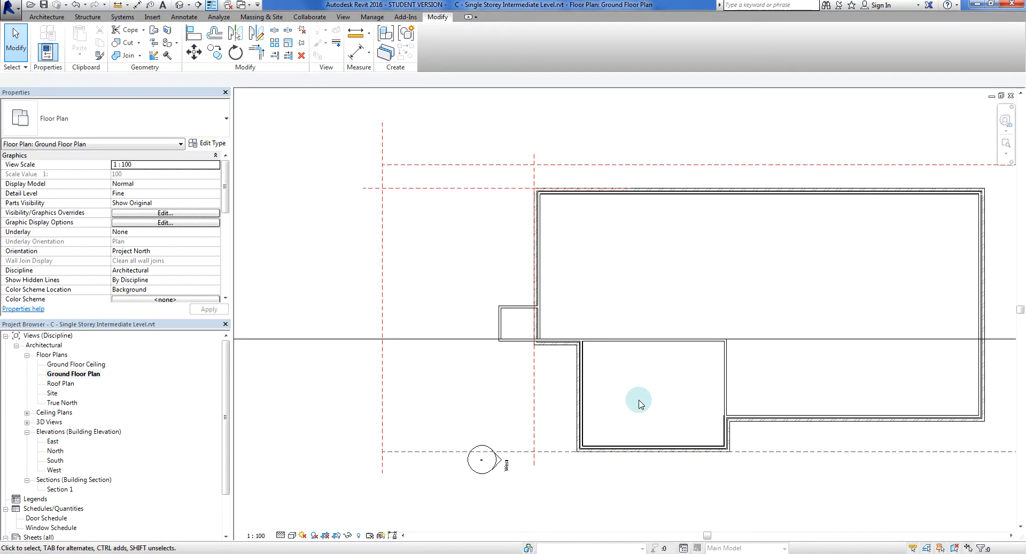
pyautogui.scroll(-2, 642, 402)
pyautogui.moveTo(642, 402); pyautogui.dragTo(567, 397, button='middle')
pyautogui.scroll(2, 561, 349)
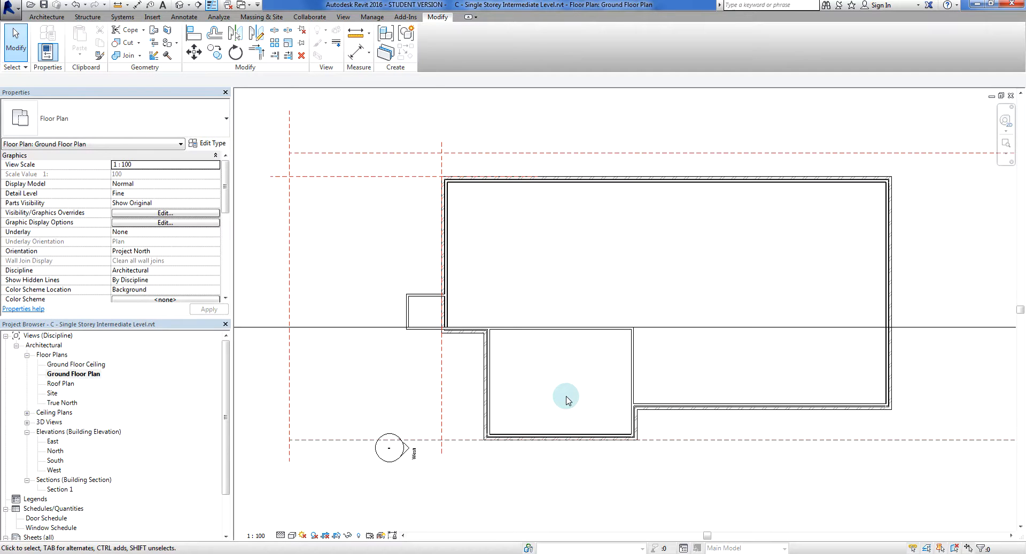
pyautogui.scroll(1, 568, 400)
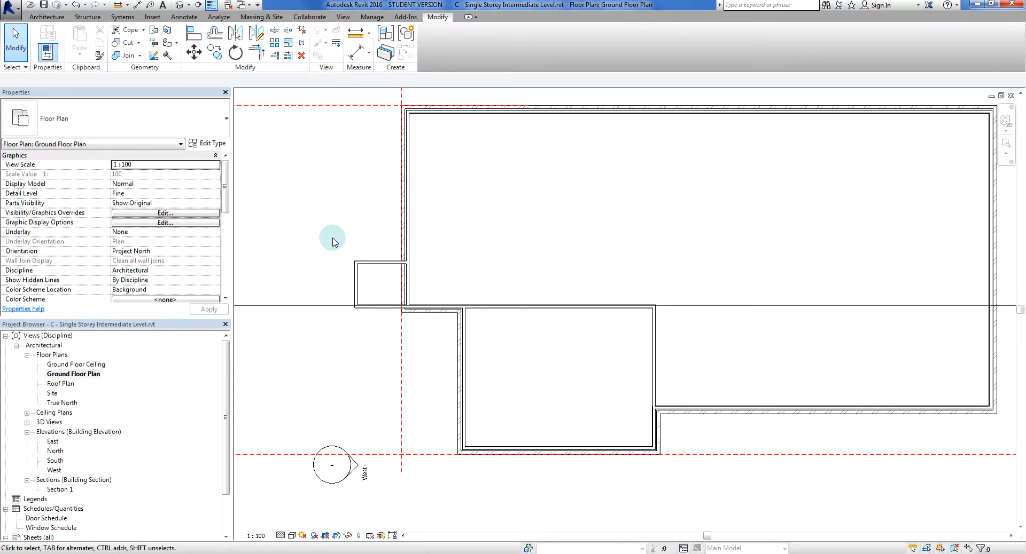
pyautogui.click(532, 310)
pyautogui.scroll(1, 634, 329)
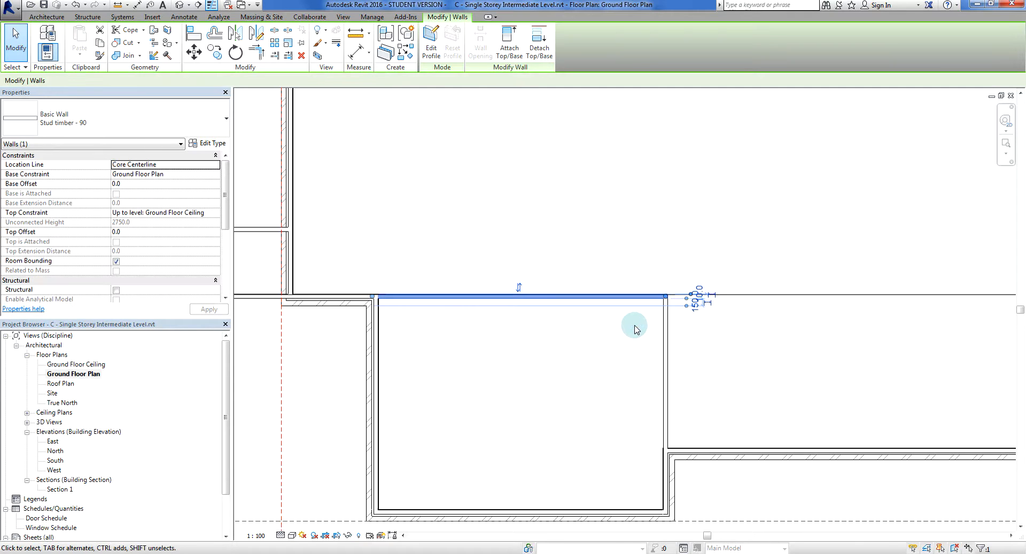
pyautogui.scroll(-2, 642, 329)
pyautogui.click(641, 332)
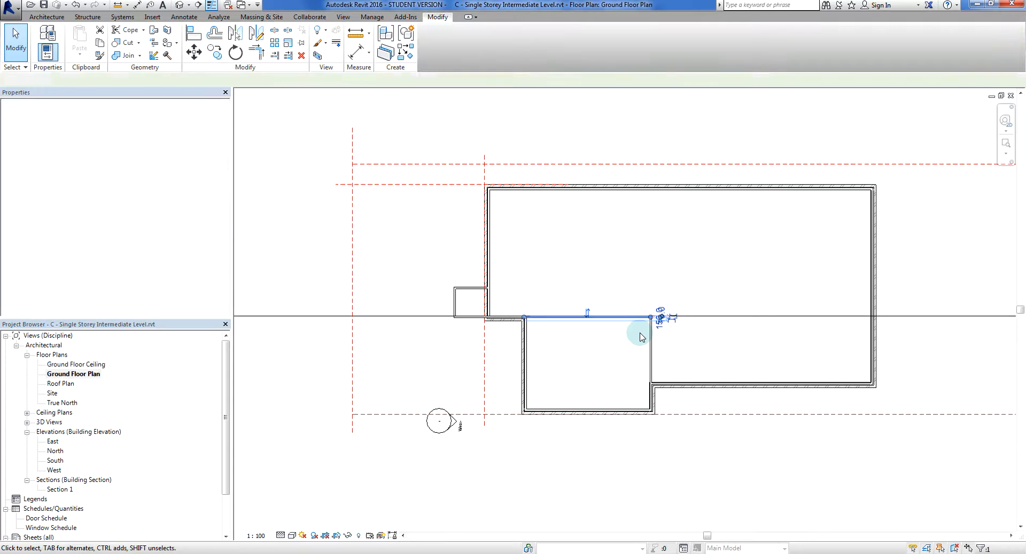
# - Undo the reference-line deletions, the alignment move of the five walls, and the creation of both Boundary detail lines
pyautogui.scroll(2, 641, 332)
pyautogui.scroll(4, 642, 336)
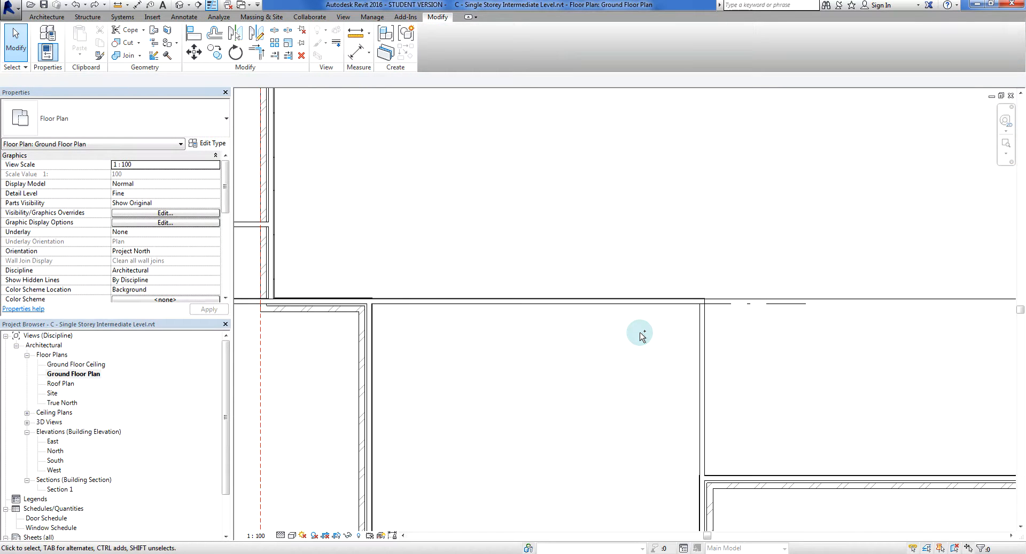
pyautogui.scroll(-5, 638, 347)
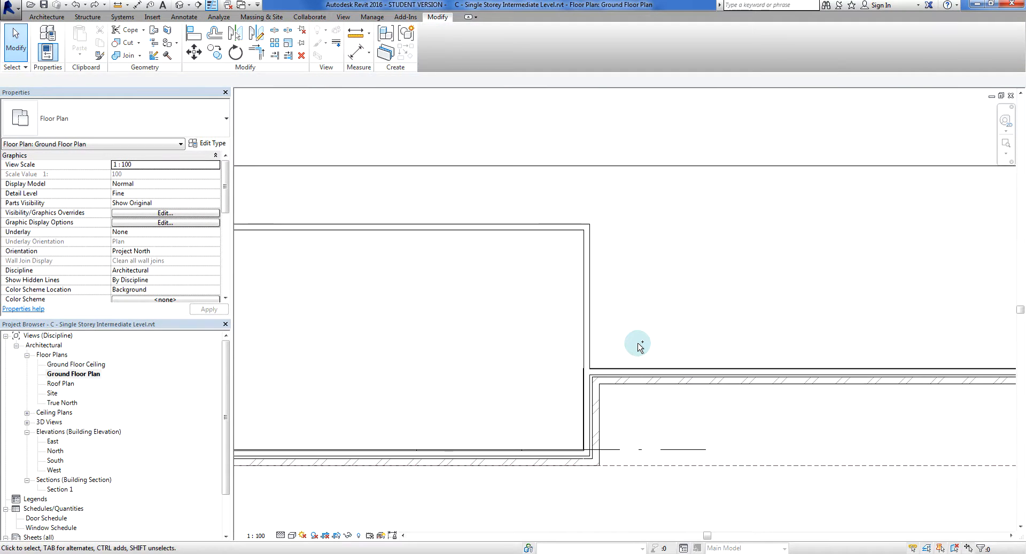
pyautogui.scroll(3, 638, 347)
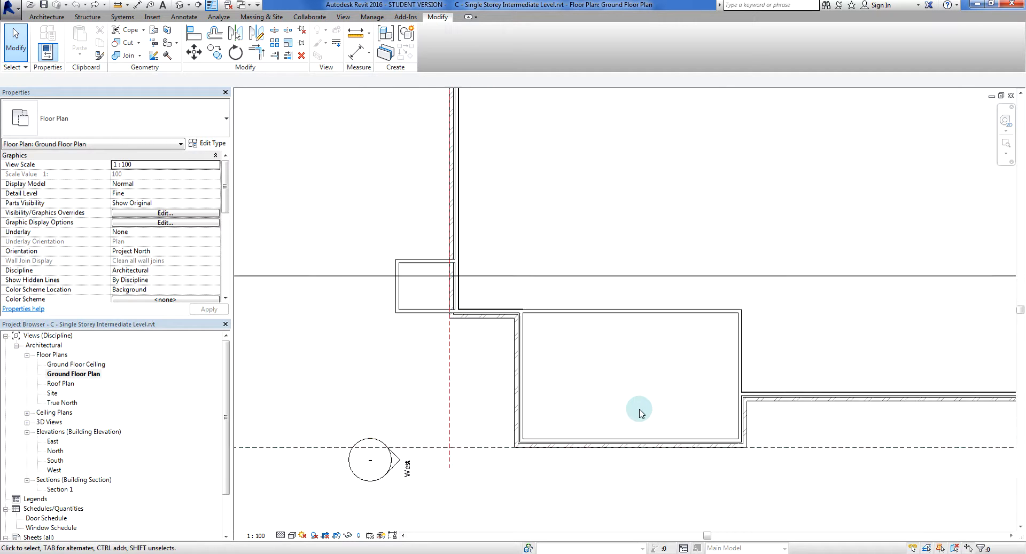
# - Move the southern room's upper wall, the adjoining short brick veneer wall and the three small enclosure walls 2000 mm vertically upward
pyautogui.click(618, 297)
pyautogui.keyDown('ctrl'); pyautogui.click(401, 298); pyautogui.keyUp('ctrl')
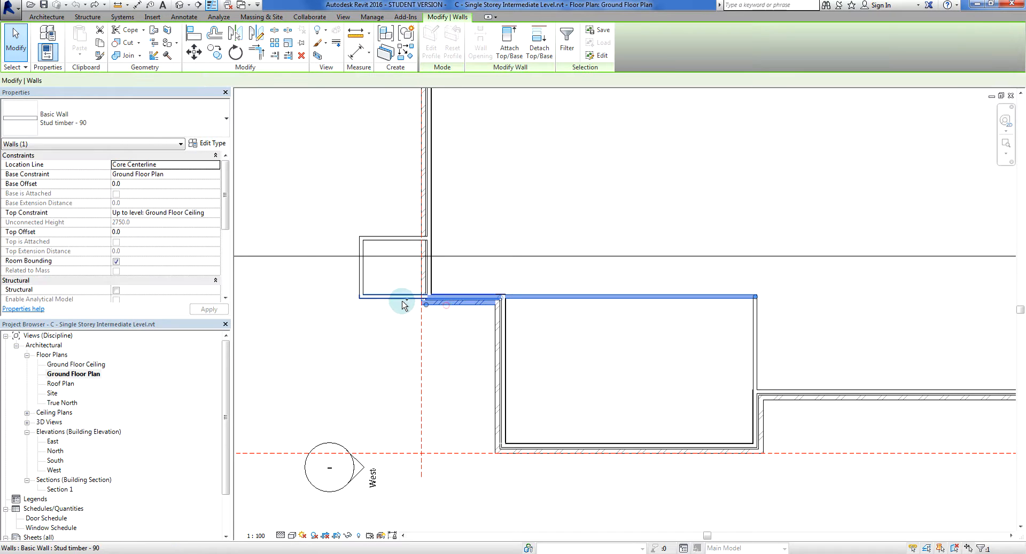
pyautogui.keyDown('ctrl'); pyautogui.click(362, 279); pyautogui.keyUp('ctrl')
pyautogui.keyDown('ctrl'); pyautogui.click(393, 239); pyautogui.keyUp('ctrl')
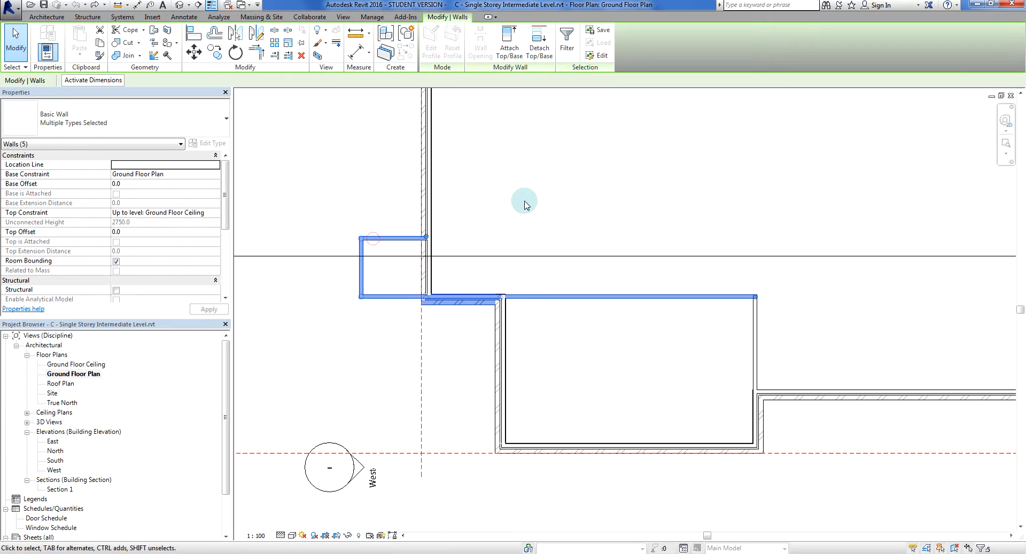
pyautogui.press('m')
pyautogui.press('v')
pyautogui.click(529, 205)
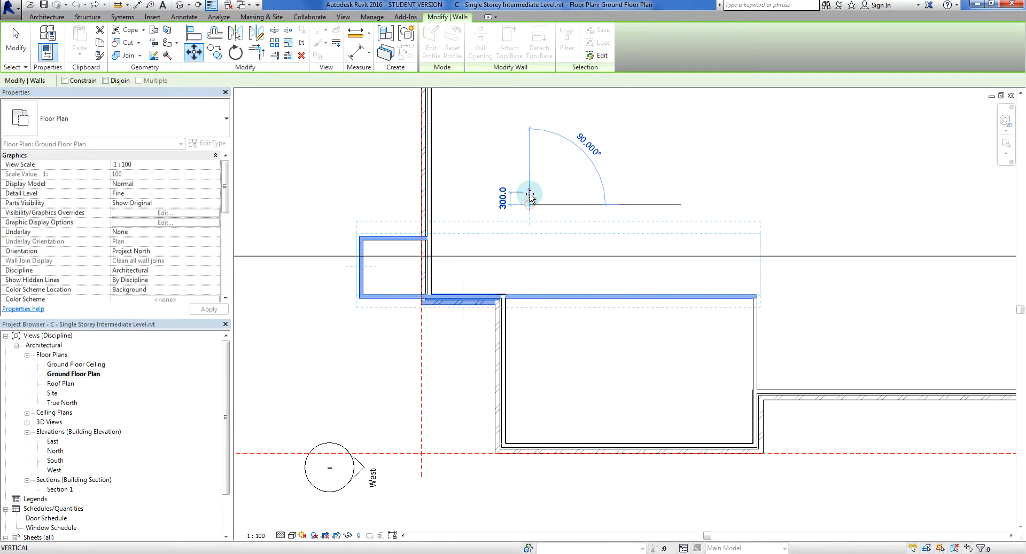
pyautogui.write('200')
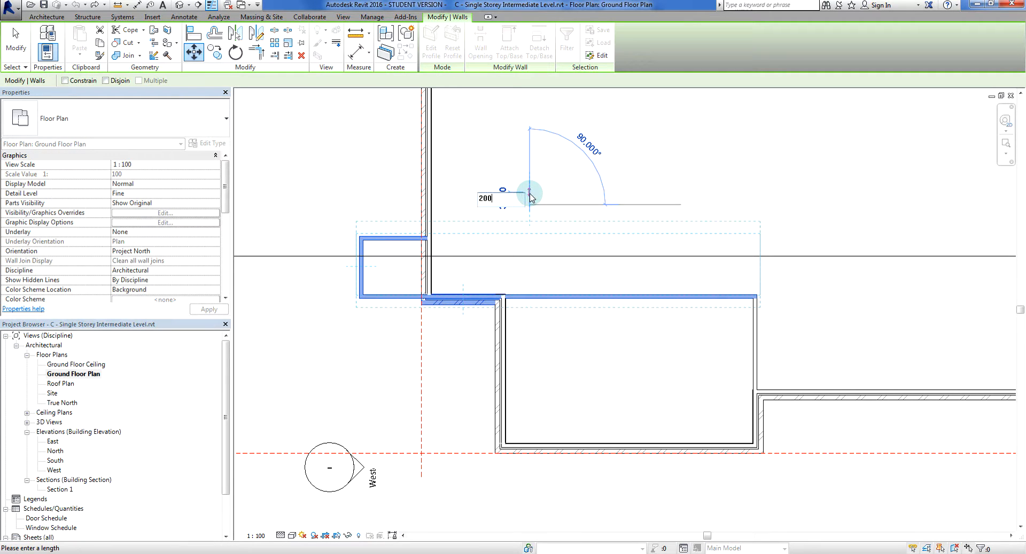
pyautogui.write('0')
pyautogui.press('Return')
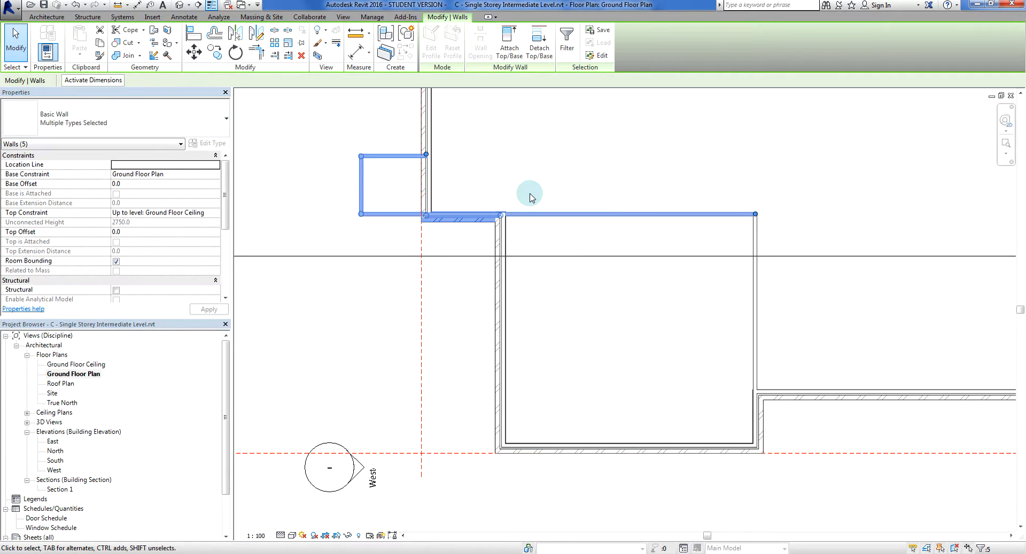
pyautogui.click(569, 308)
pyautogui.scroll(-2, 570, 308)
pyautogui.moveTo(568, 299); pyautogui.dragTo(552, 374, button='middle')
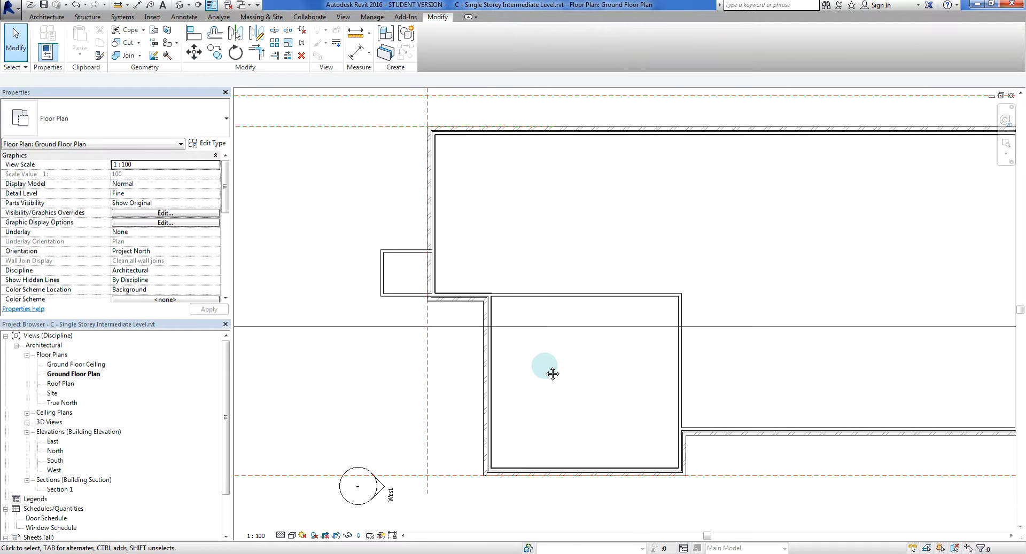
pyautogui.scroll(-1, 545, 369)
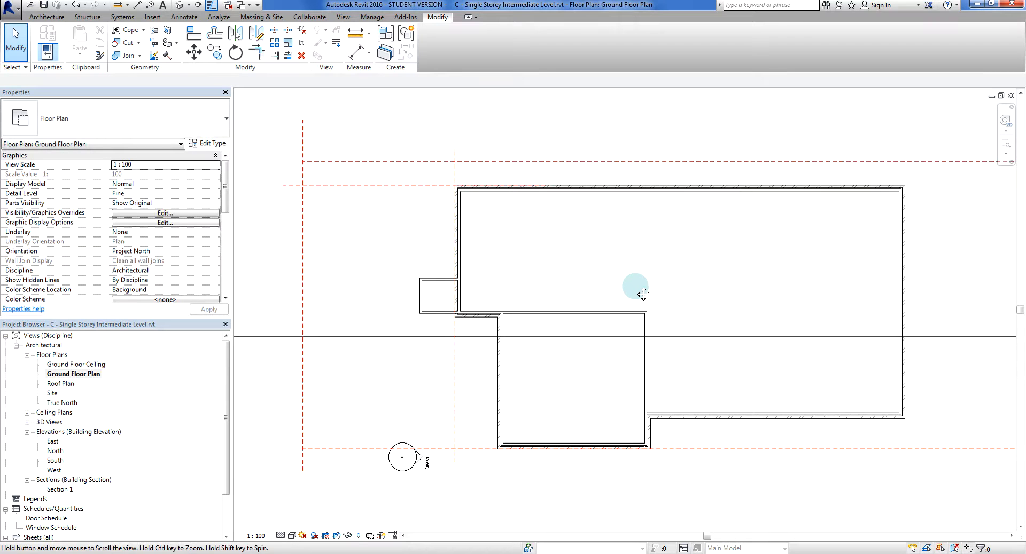
pyautogui.moveTo(641, 295); pyautogui.dragTo(629, 291, button='middle')
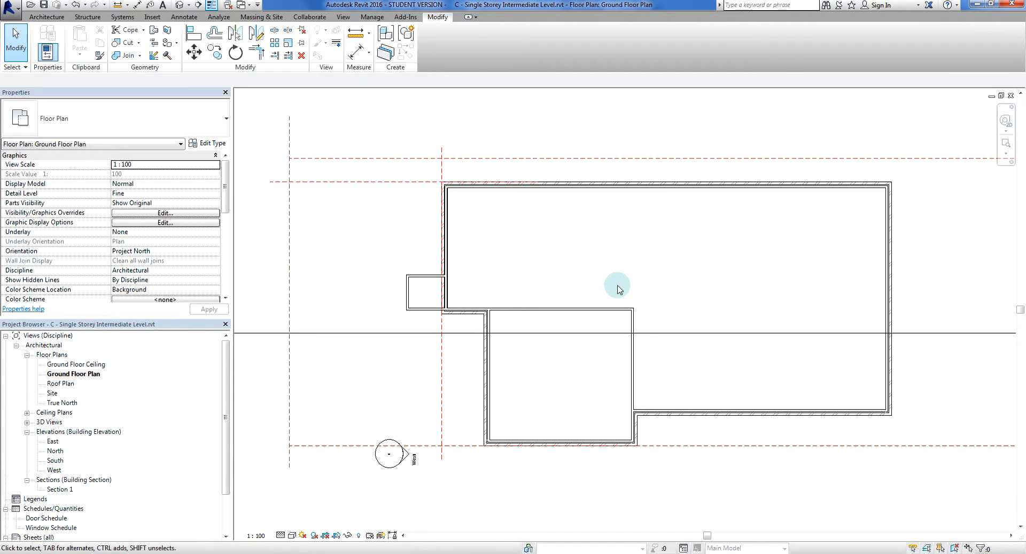